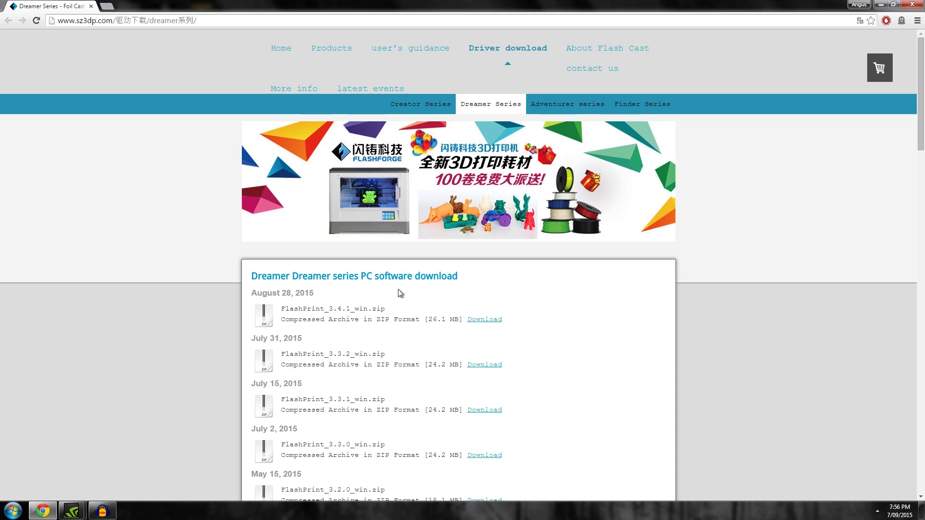
Download FlashPrint_3.4.1_win.zip from the Dreamer series software download list.
scroll(400, 178, down, 1)
scroll(399, 177, up, 1)
scroll(593, 227, down, 2)
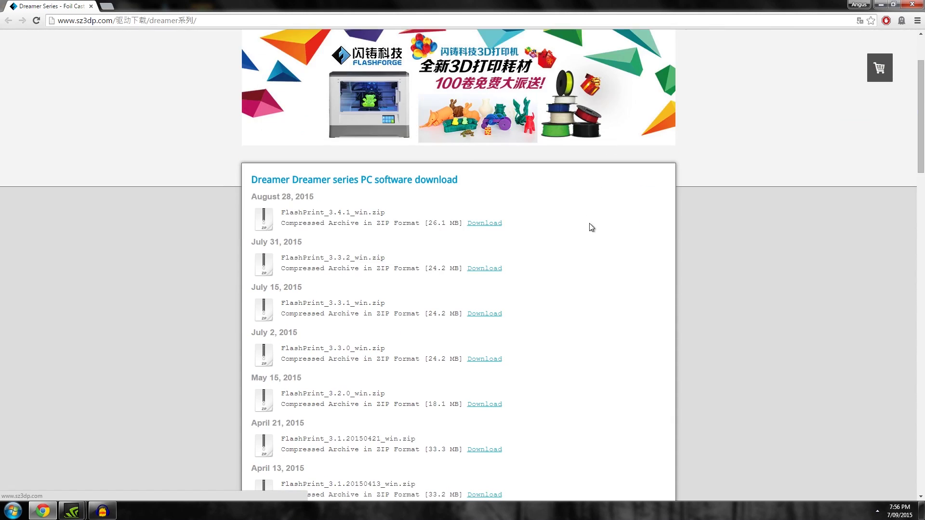
scroll(593, 227, up, 2)
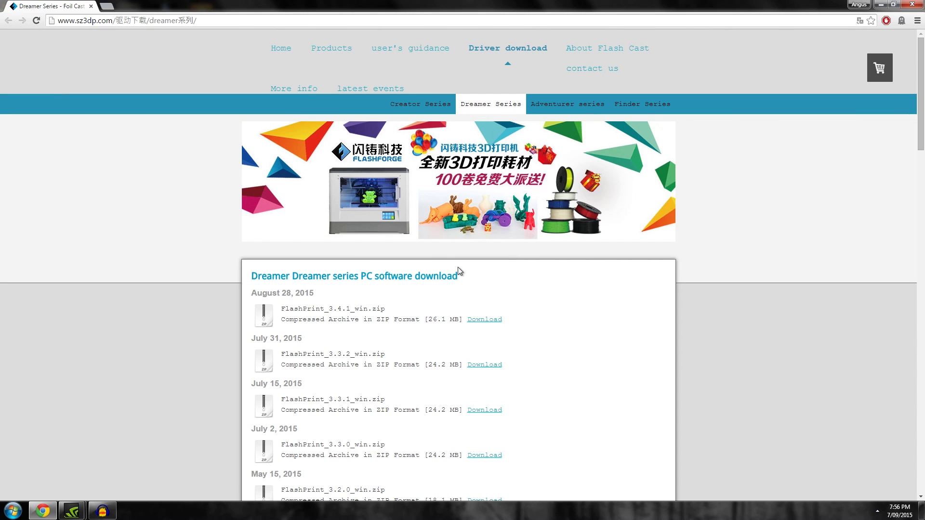
scroll(403, 198, down, 2)
scroll(402, 197, up, 2)
scroll(427, 293, down, 2)
scroll(427, 293, up, 2)
click(484, 320)
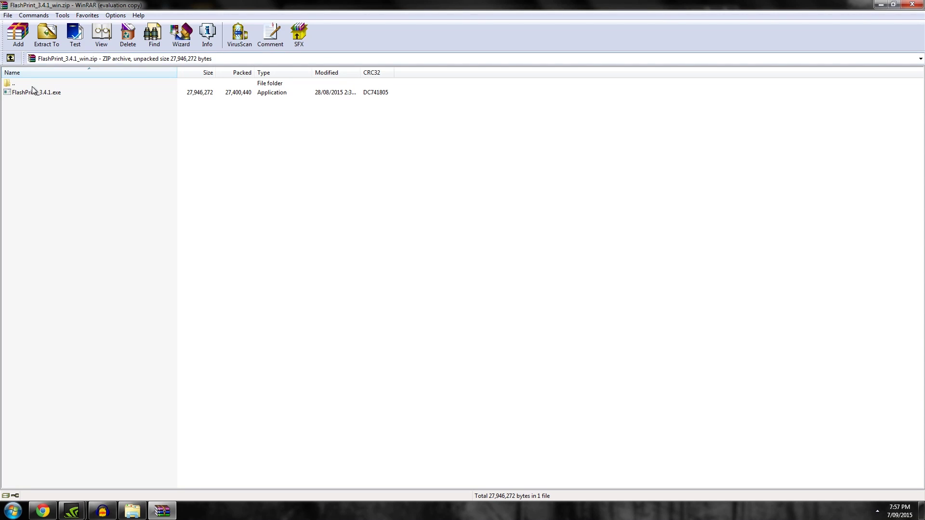
Launch FlashPrint_3.4.1.exe from the archive and accept the licence agreement.
double_click(42, 93)
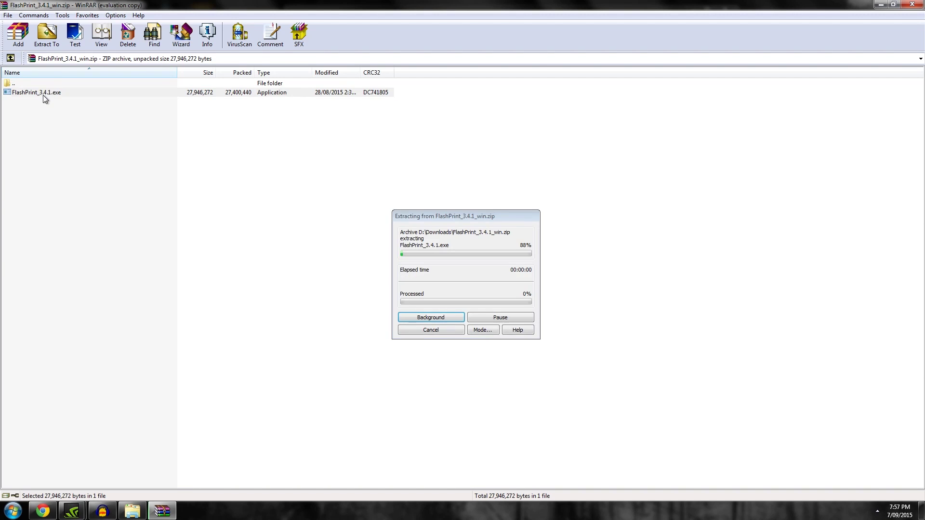
click(492, 270)
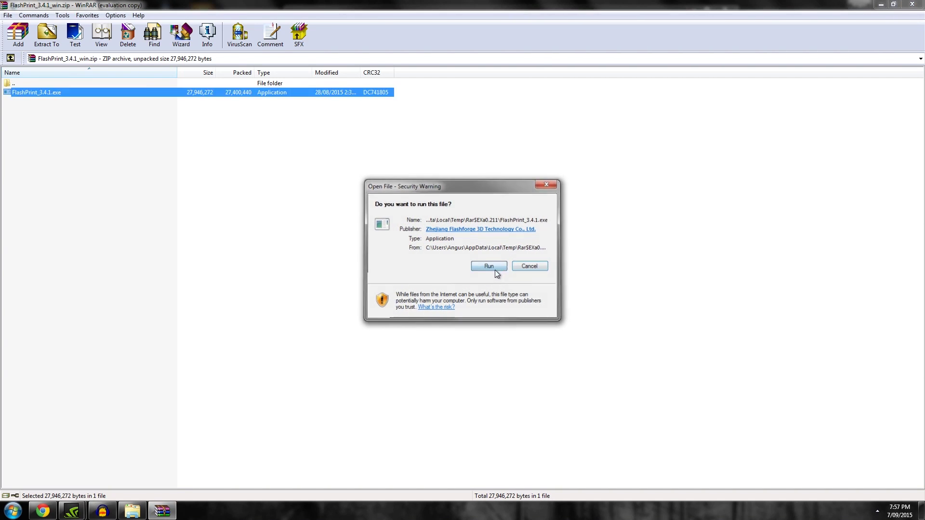
click(476, 273)
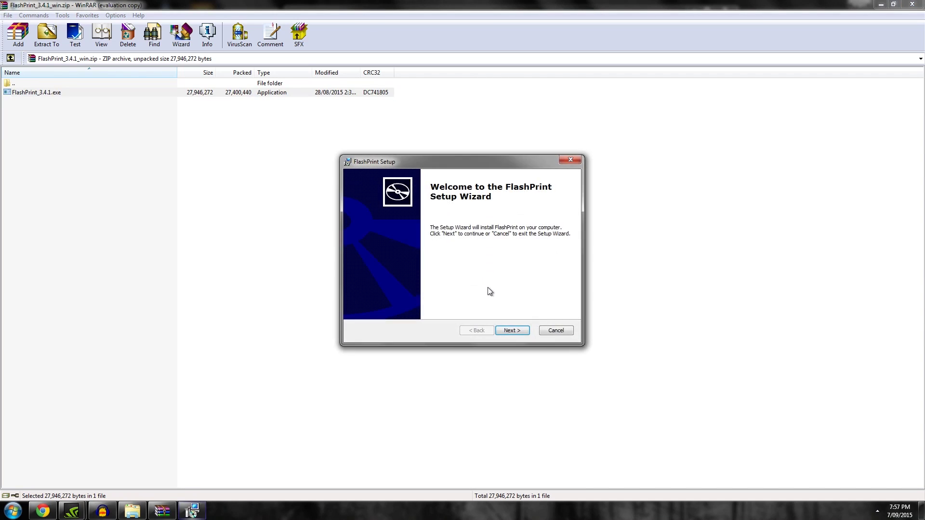
click(508, 330)
click(435, 294)
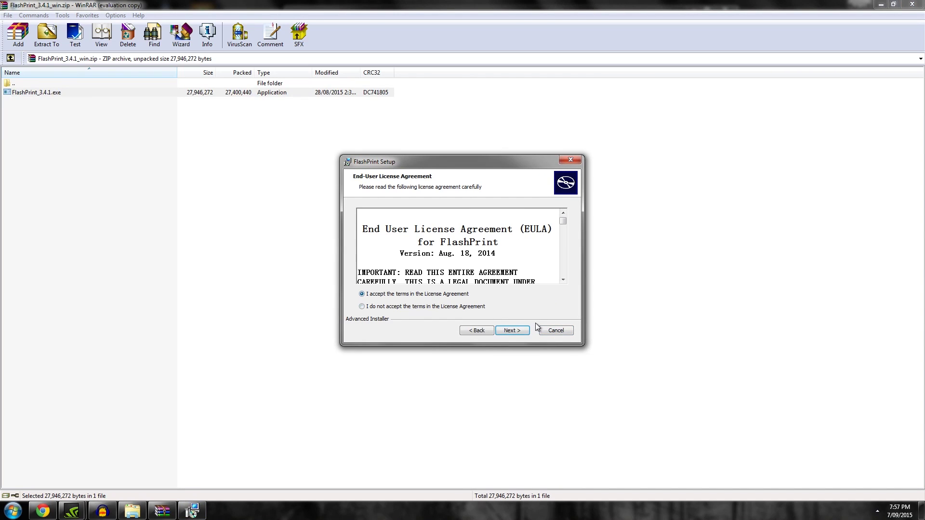
Install FlashPrint into the default folder with administrator approval and launch it.
click(512, 331)
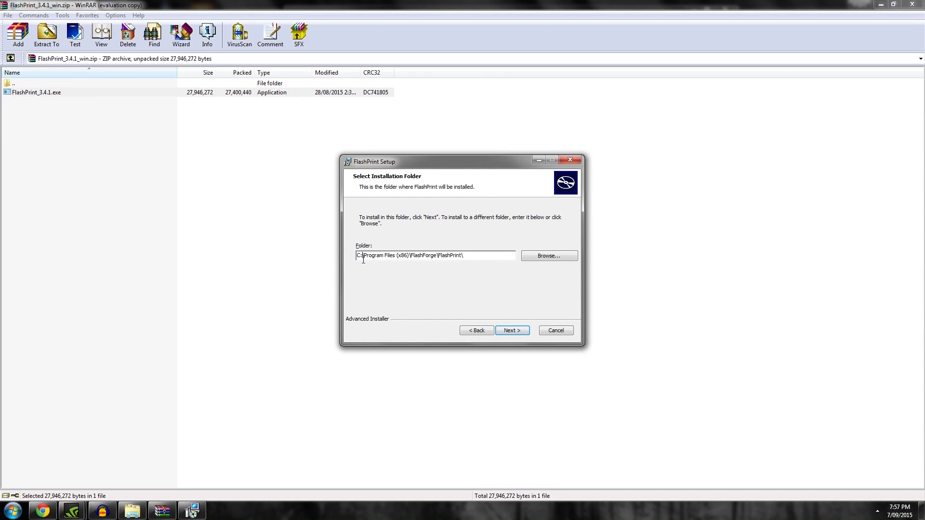
click(512, 331)
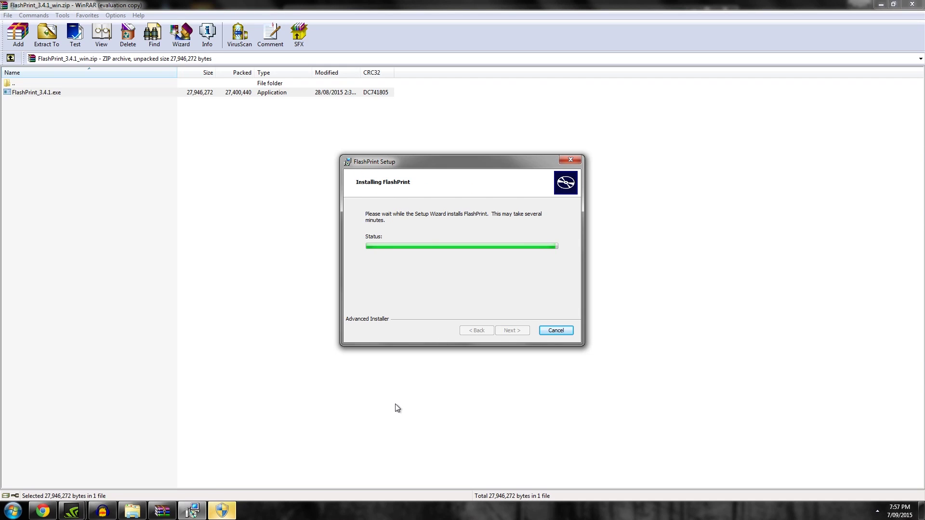
click(226, 514)
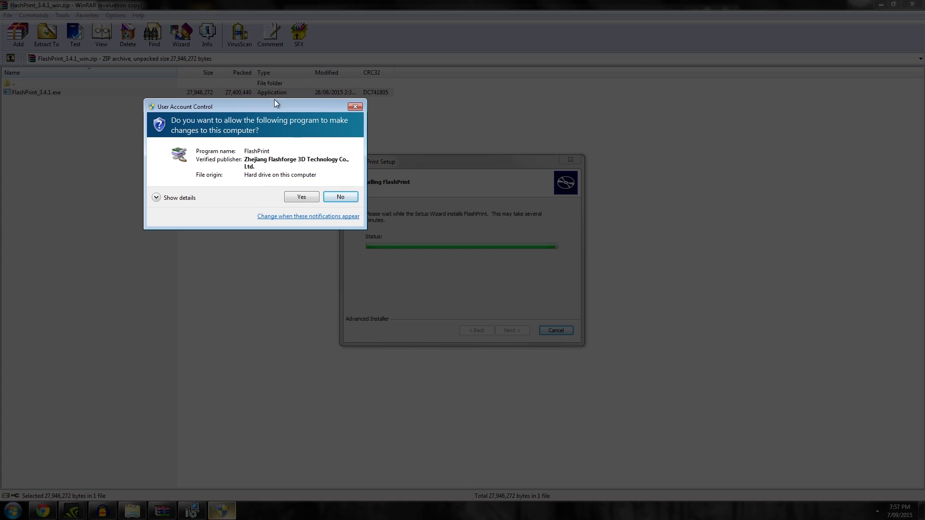
click(300, 196)
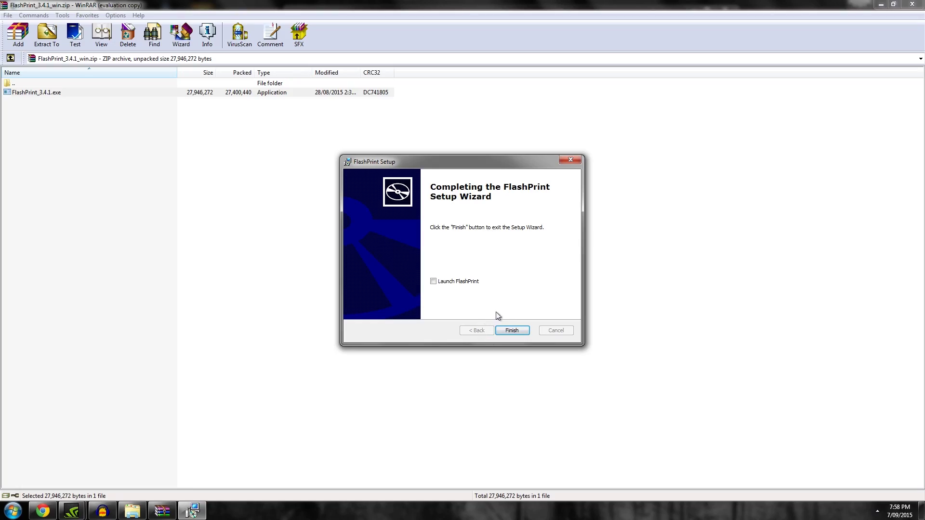
click(434, 282)
key(Return)
drag(462, 291, 418, 294)
scroll(464, 287, up, 3)
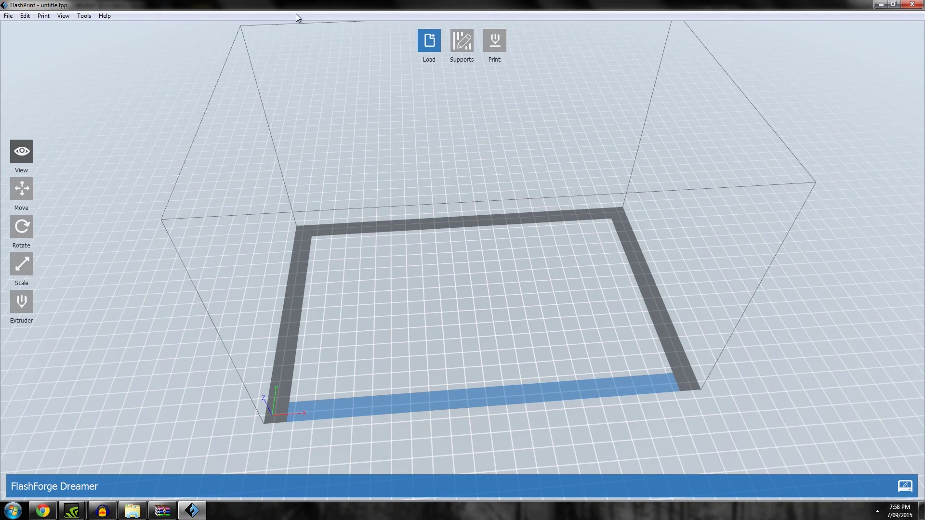
drag(237, 103, 331, 146)
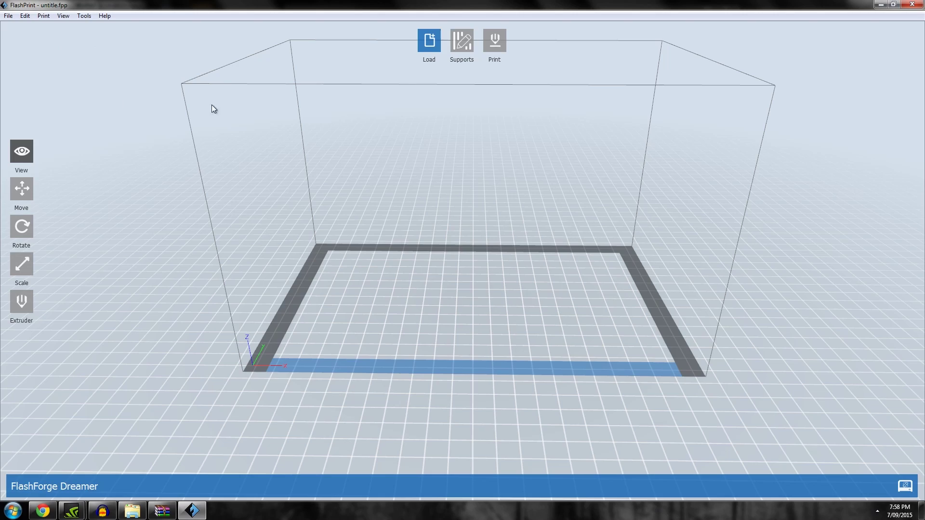
drag(398, 181, 251, 167)
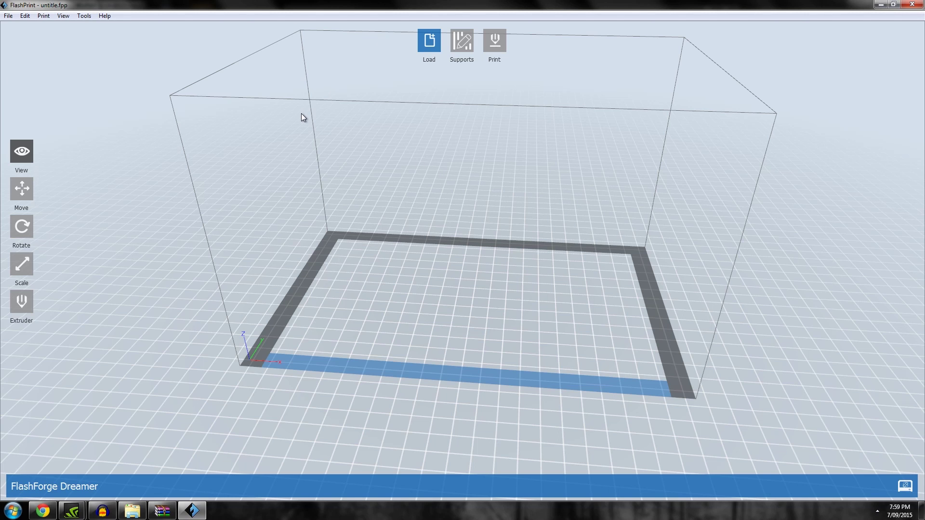
key(ctrl+0)
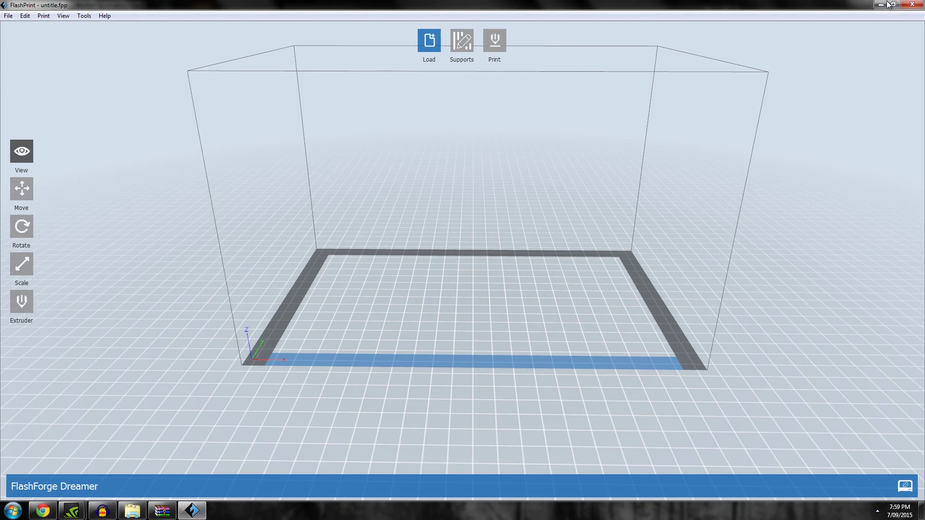
Load Minion_Dave.STL from the Desktop and set it down on the platform.
click(429, 40)
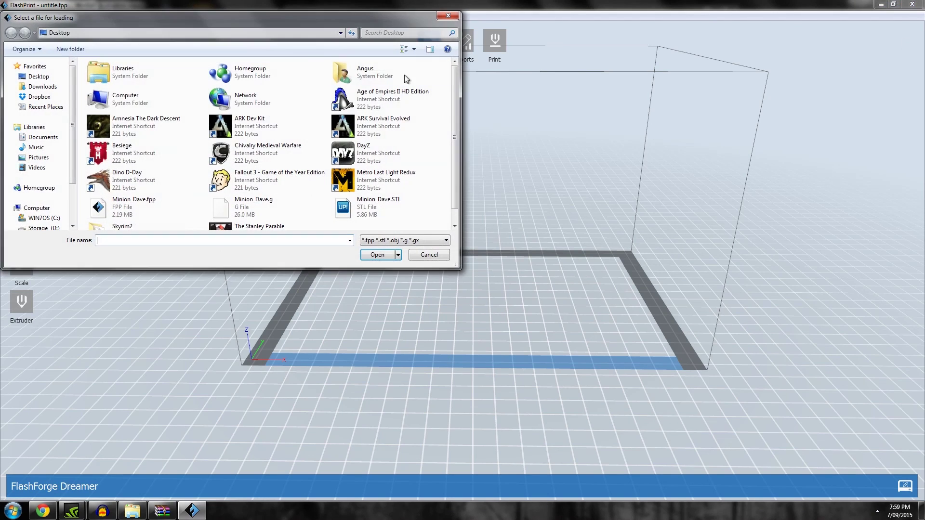
click(38, 76)
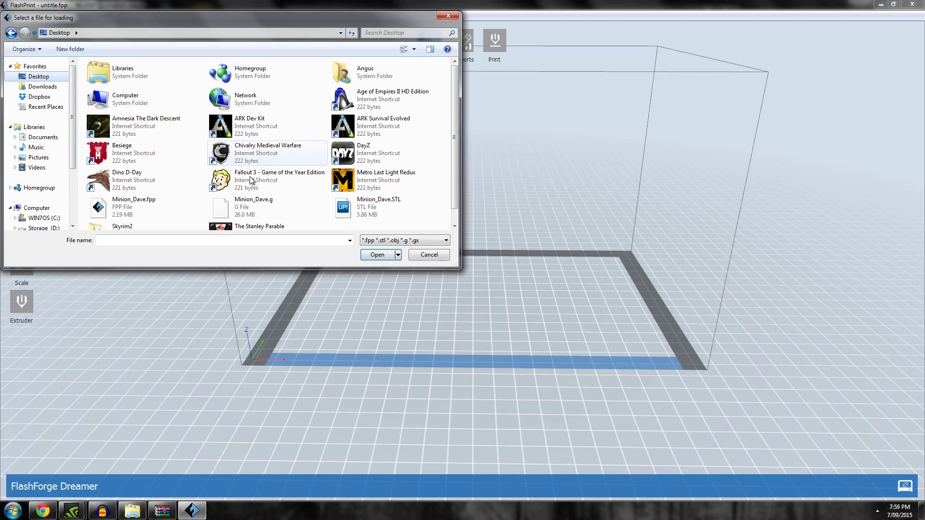
double_click(366, 211)
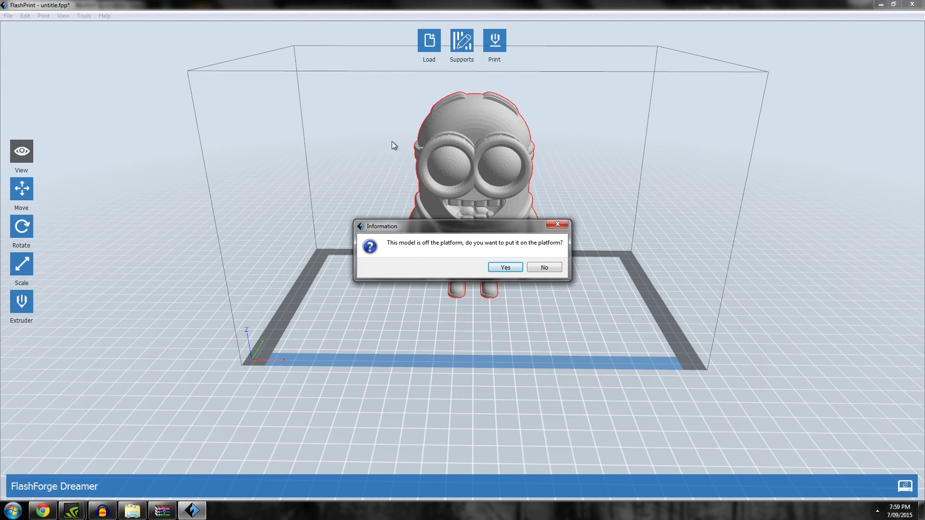
drag(417, 227, 615, 196)
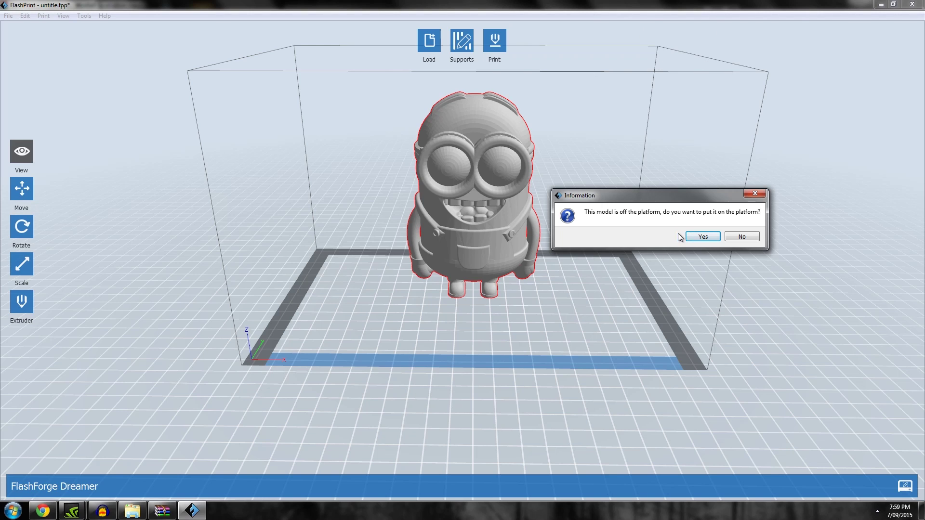
click(702, 236)
Repair the mesh errors in the minion model.
drag(462, 226, 306, 147)
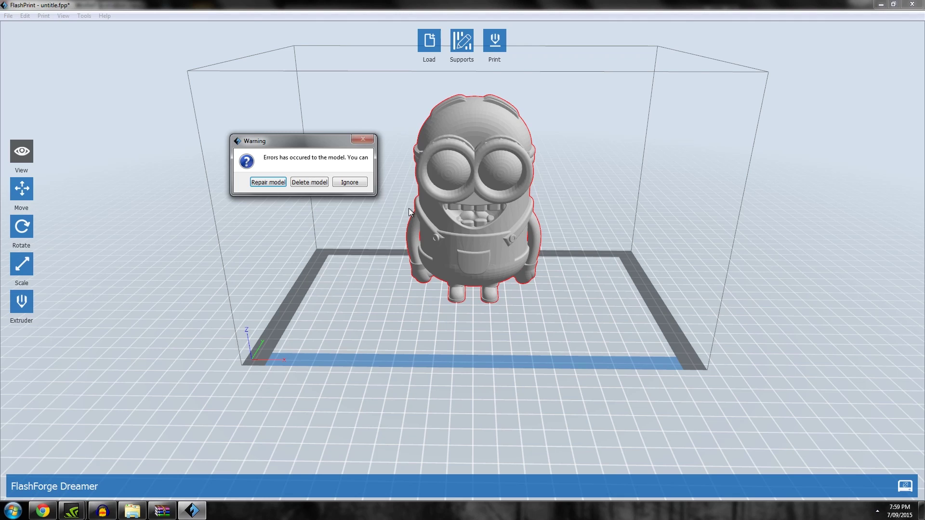
click(271, 182)
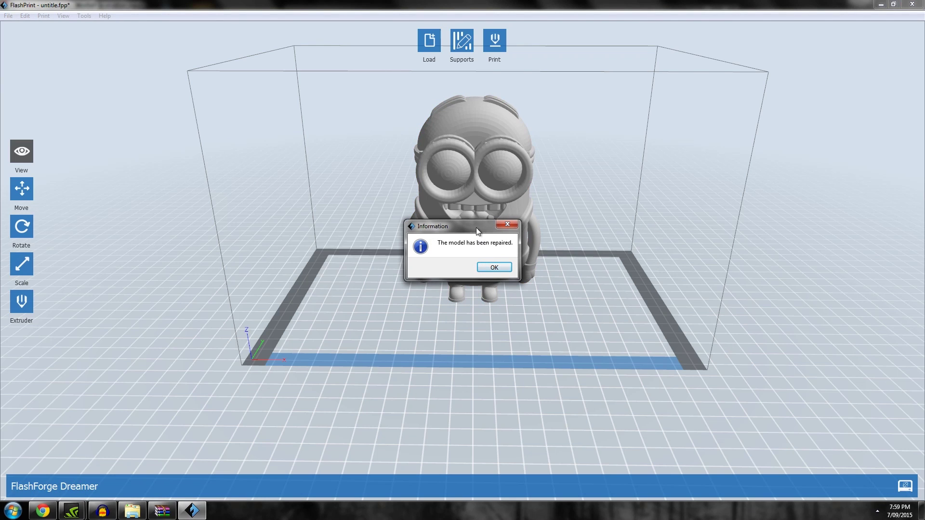
click(504, 268)
drag(419, 308, 444, 250)
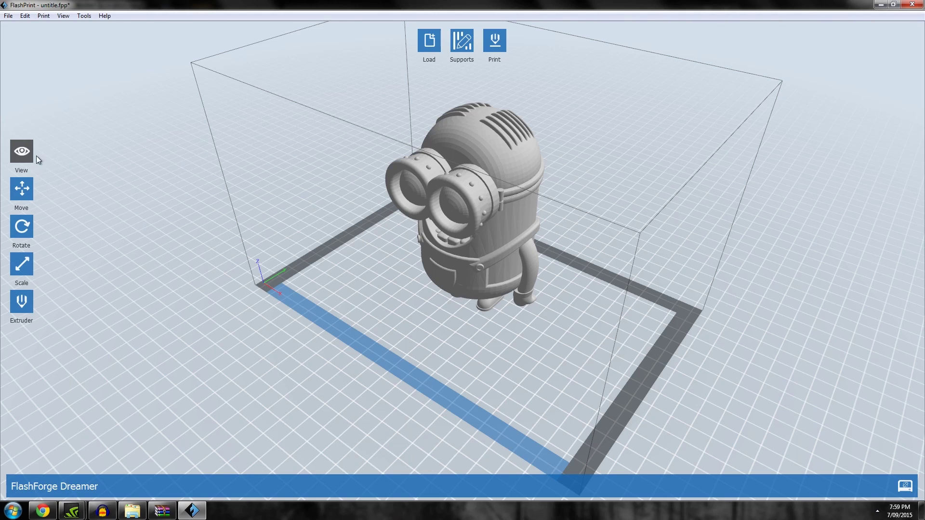
Shift the minion to X 4.00 mm and lower it to Z -5.00 mm.
click(31, 196)
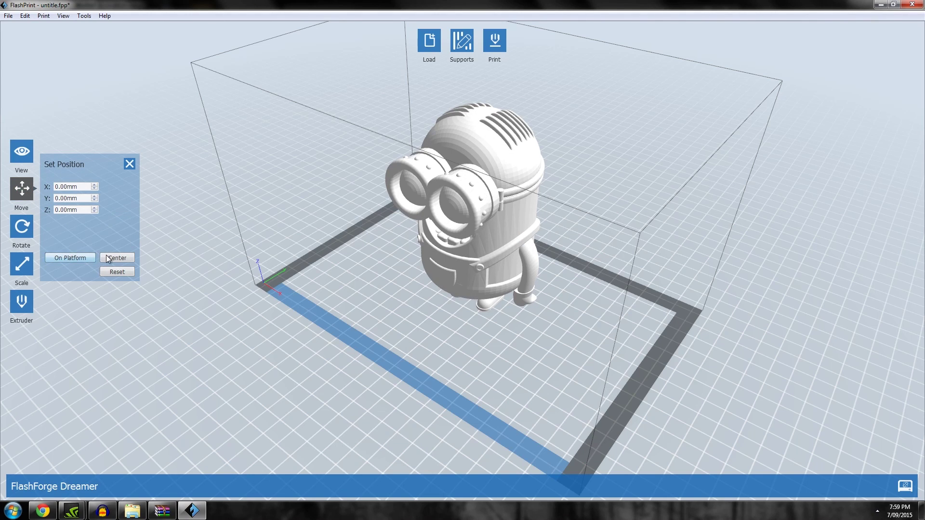
click(94, 186)
triple_click(94, 185)
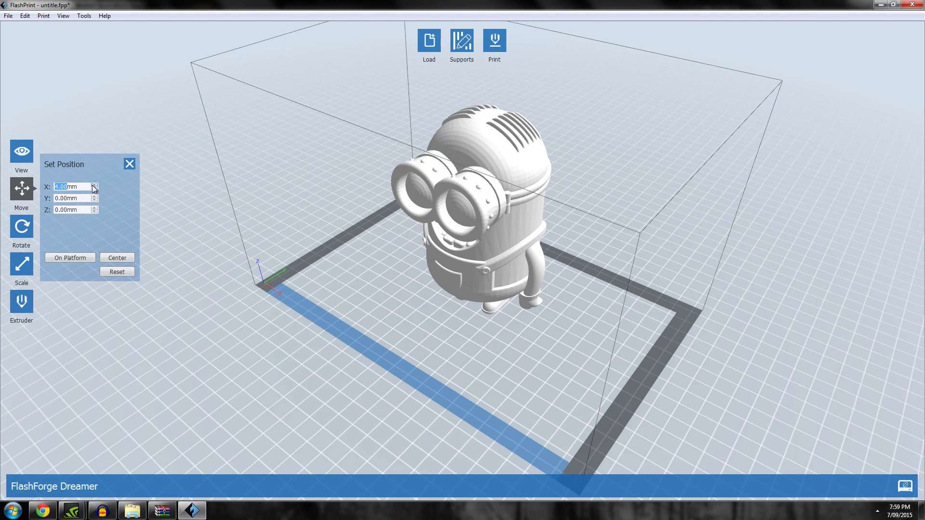
double_click(94, 211)
double_click(94, 211)
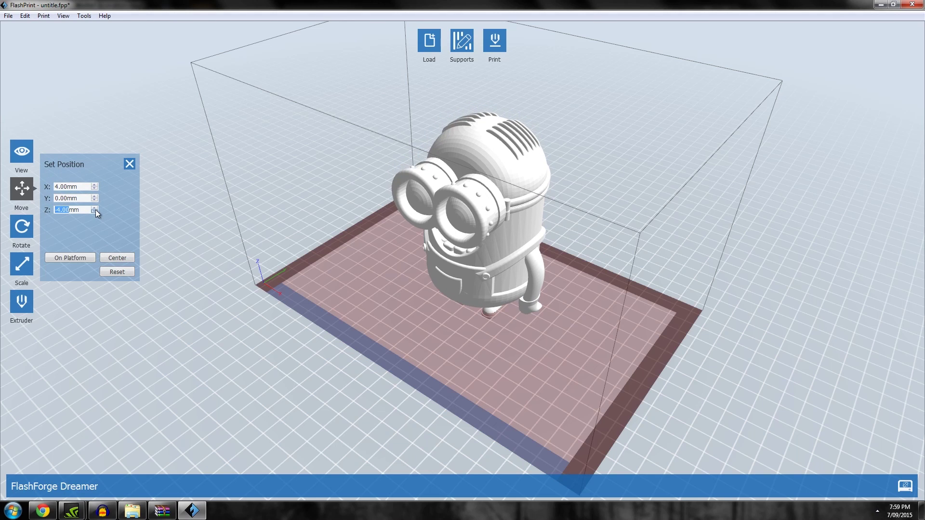
click(94, 211)
Raise the minion back to Z 0.00 mm and centre it on the platform.
double_click(95, 208)
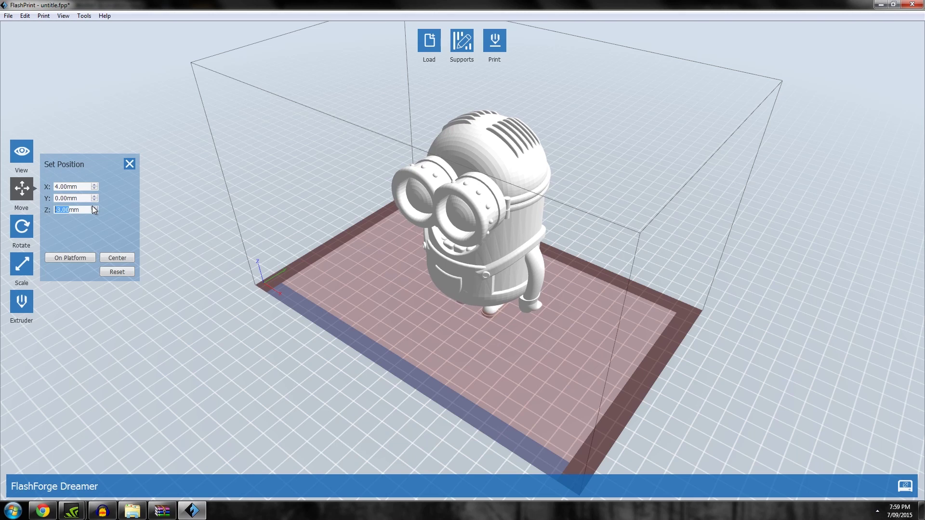
triple_click(93, 207)
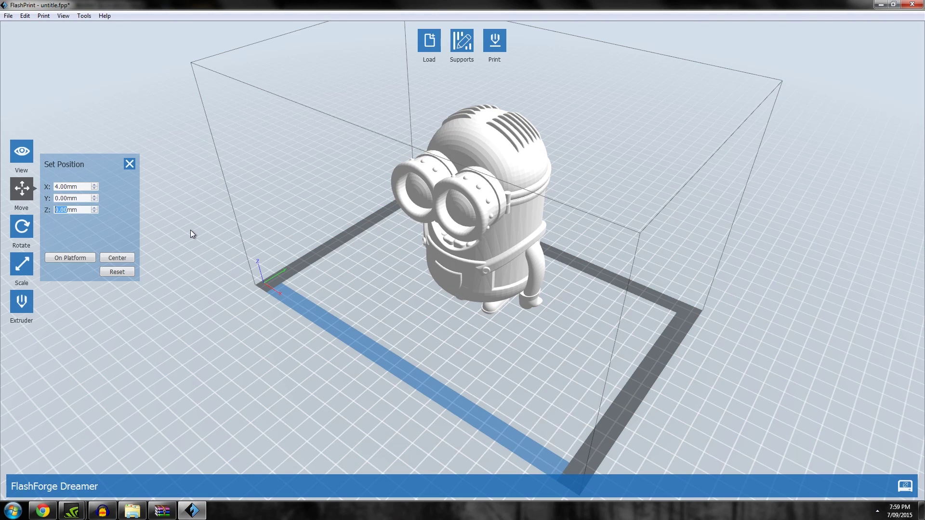
click(77, 259)
click(115, 257)
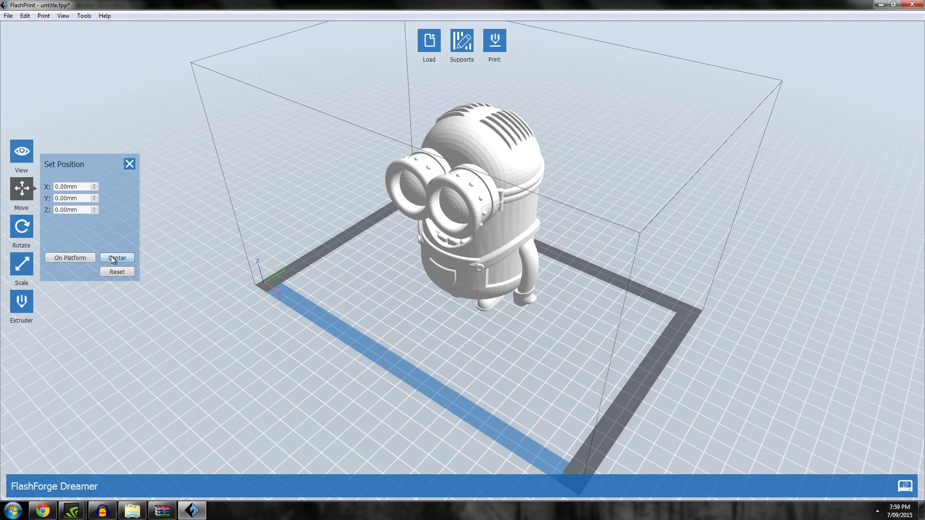
click(20, 241)
Turn the minion four quarter turns about Y and three about Z, ending upright.
click(409, 198)
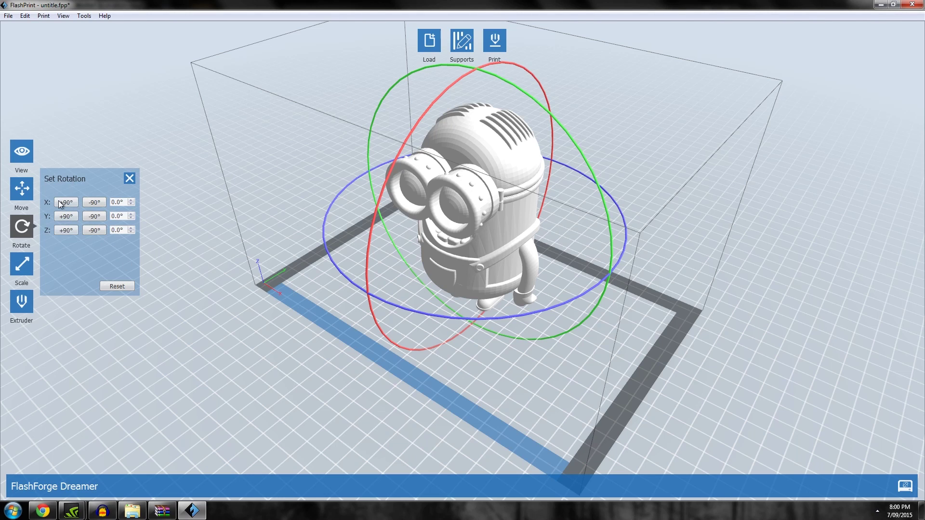
click(70, 217)
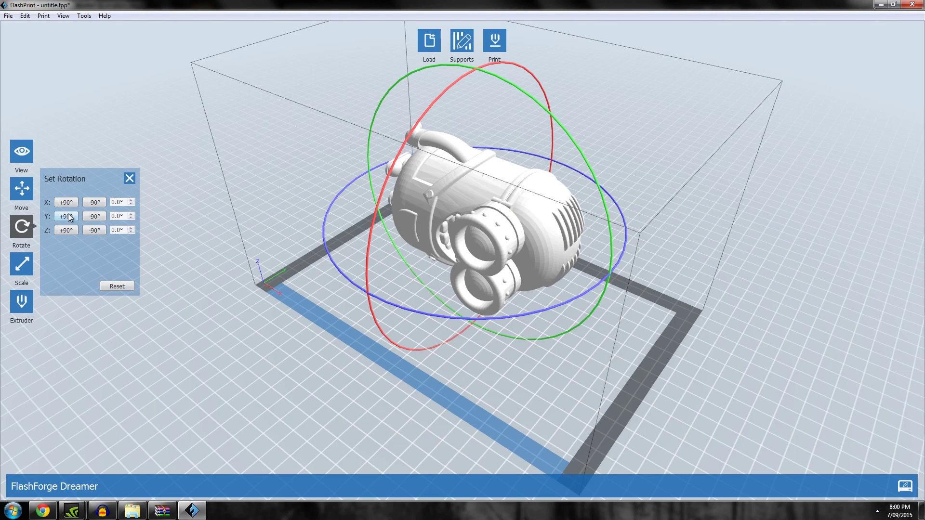
click(70, 217)
click(70, 217)
click(70, 217)
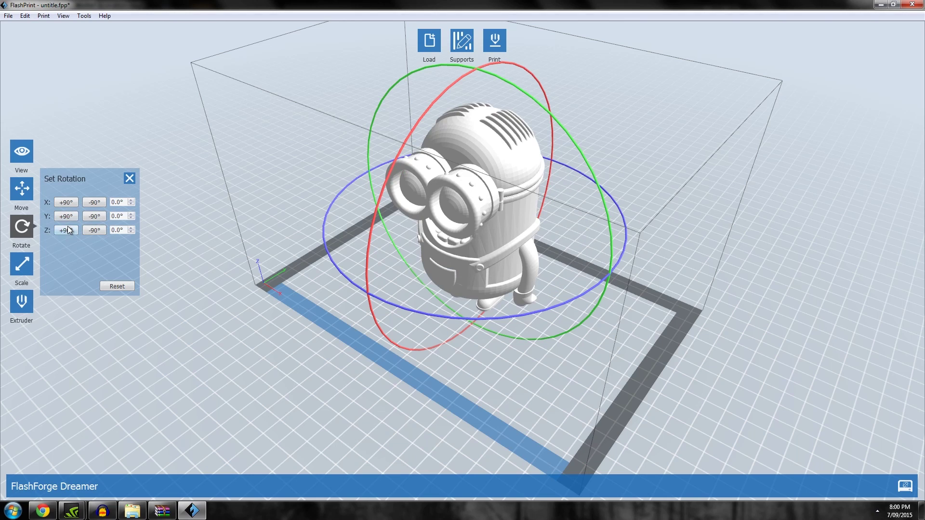
click(67, 226)
click(71, 230)
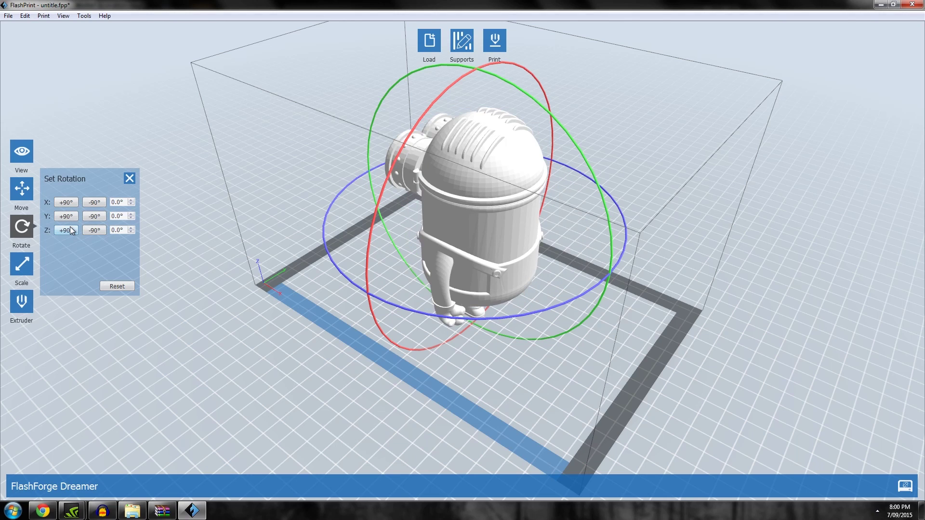
click(70, 229)
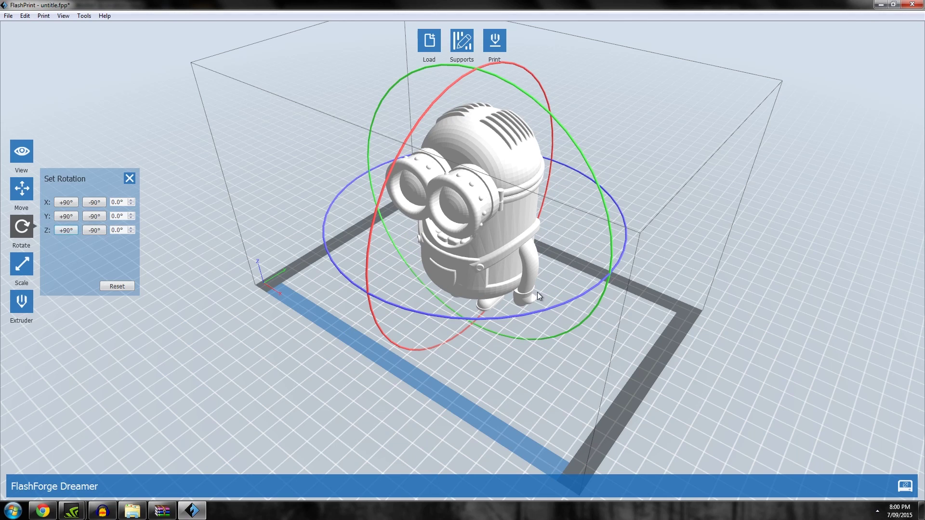
drag(296, 137, 115, 258)
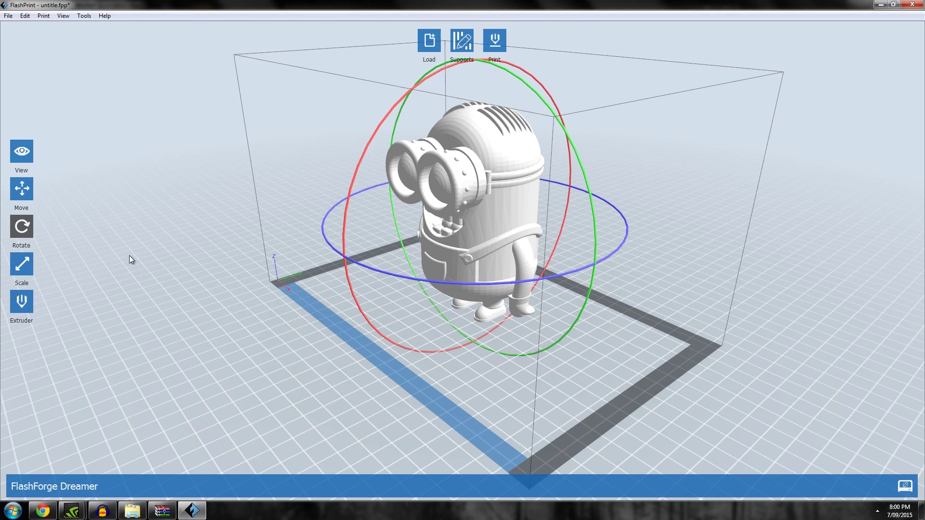
Scale the minion to 50%, 100%, then maximum, and reset to 79.24 × 75.51 × 119.47 mm.
click(30, 268)
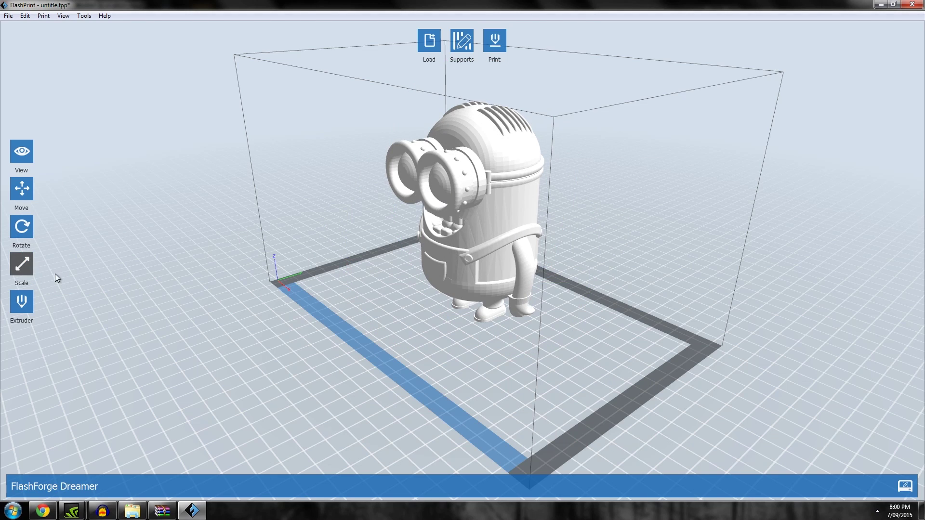
click(30, 266)
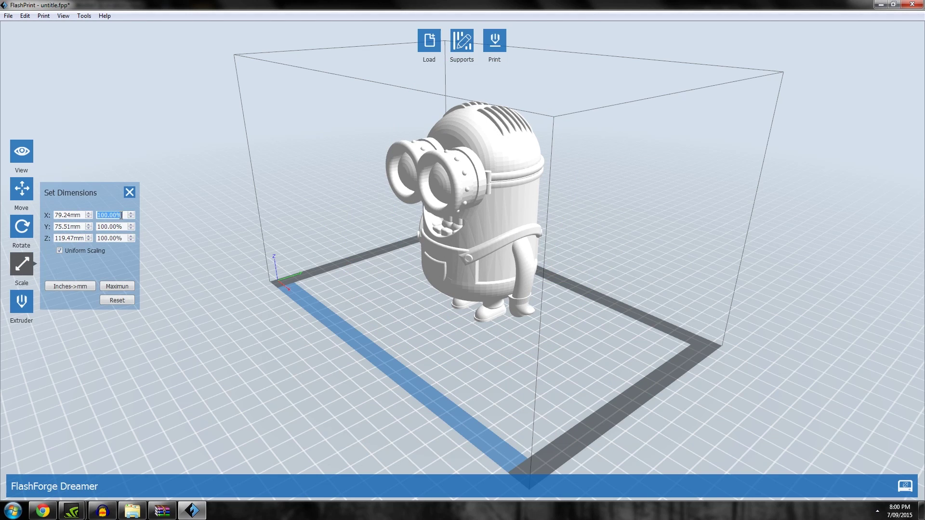
text(50)
key(Return)
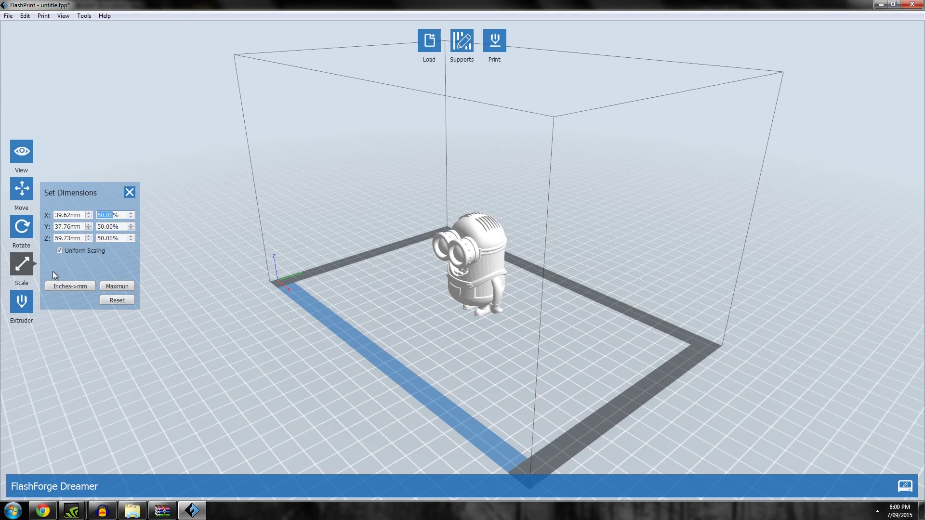
text(100)
key(Return)
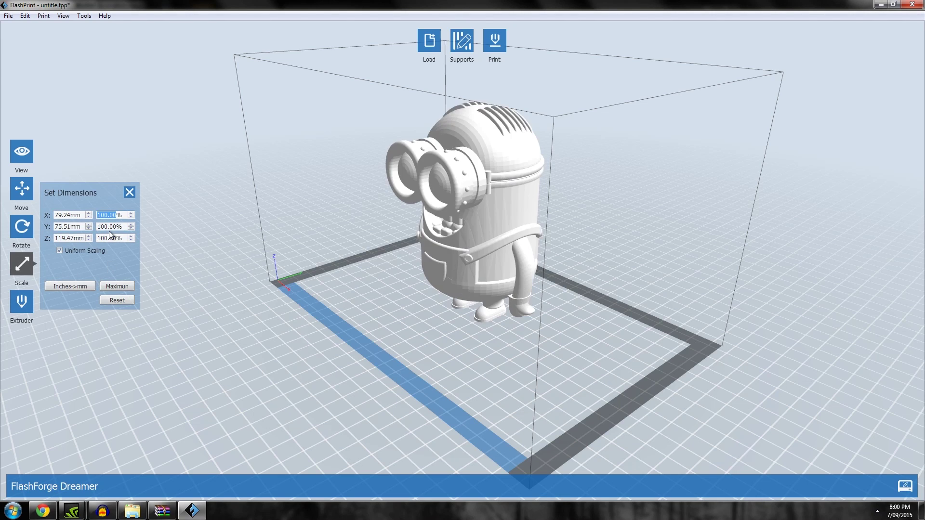
click(112, 288)
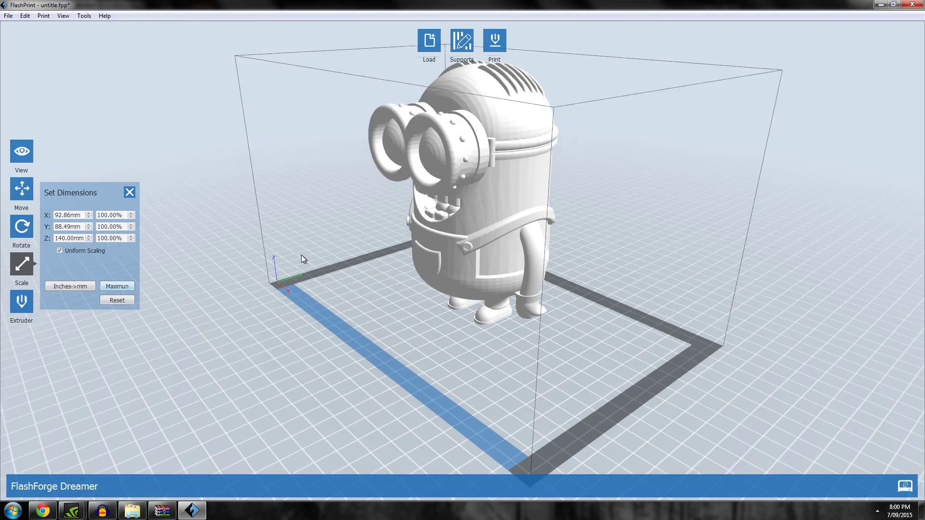
drag(302, 256, 125, 250)
click(121, 300)
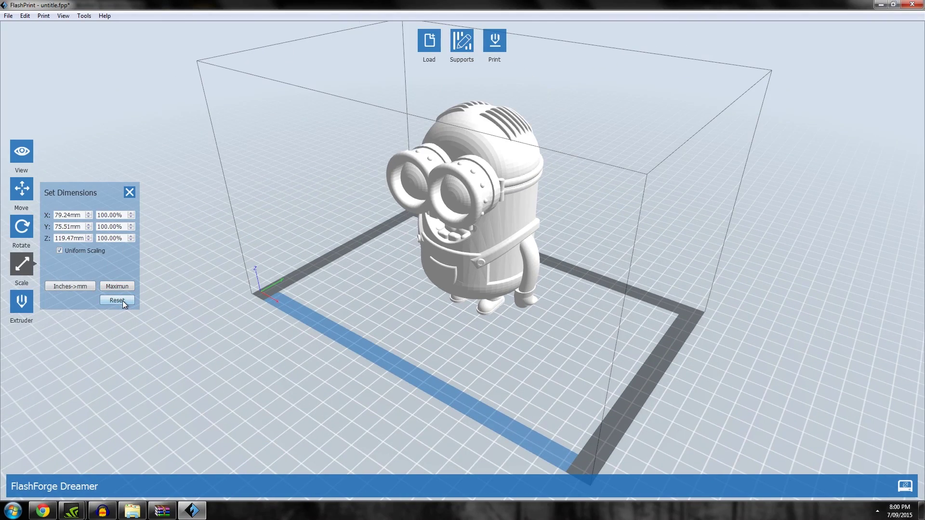
Try the left extruder on the minion, then assign it to the right extruder.
drag(351, 244, 317, 276)
click(21, 304)
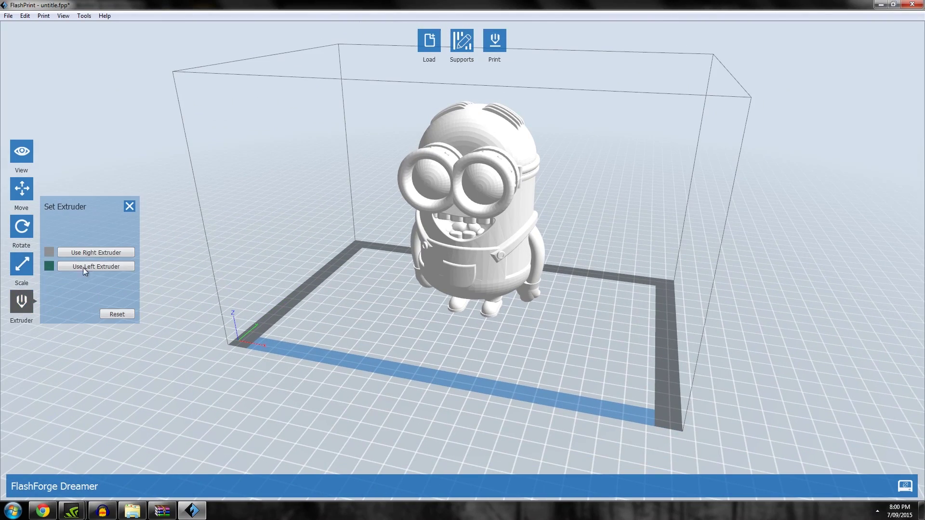
drag(382, 222, 357, 245)
mouse_move(363, 284)
mouse_down()
mouse_move(392, 258)
mouse_move(366, 244)
mouse_move(366, 270)
mouse_up()
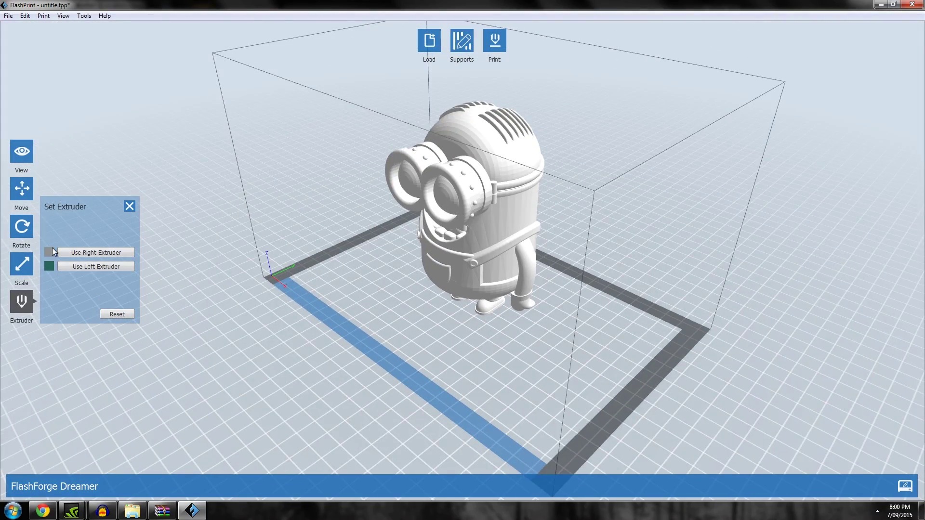
click(117, 266)
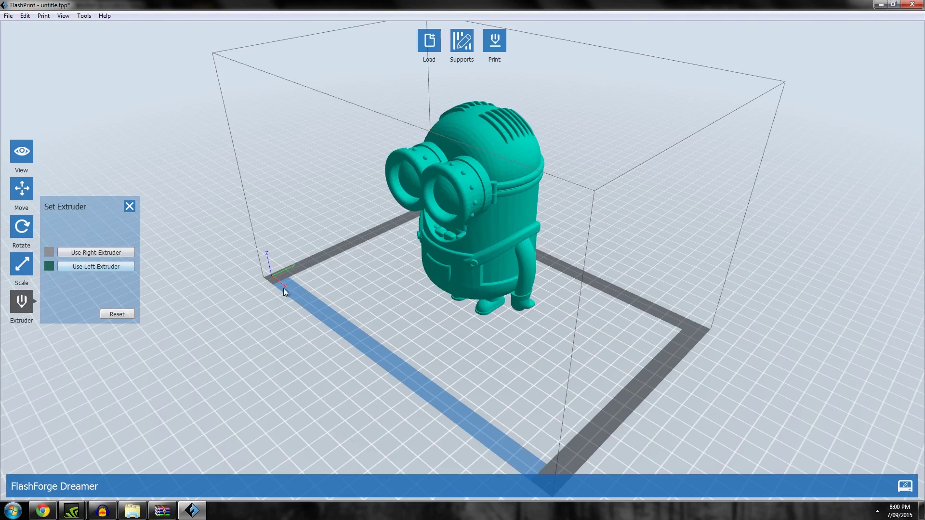
drag(284, 292, 270, 251)
click(123, 253)
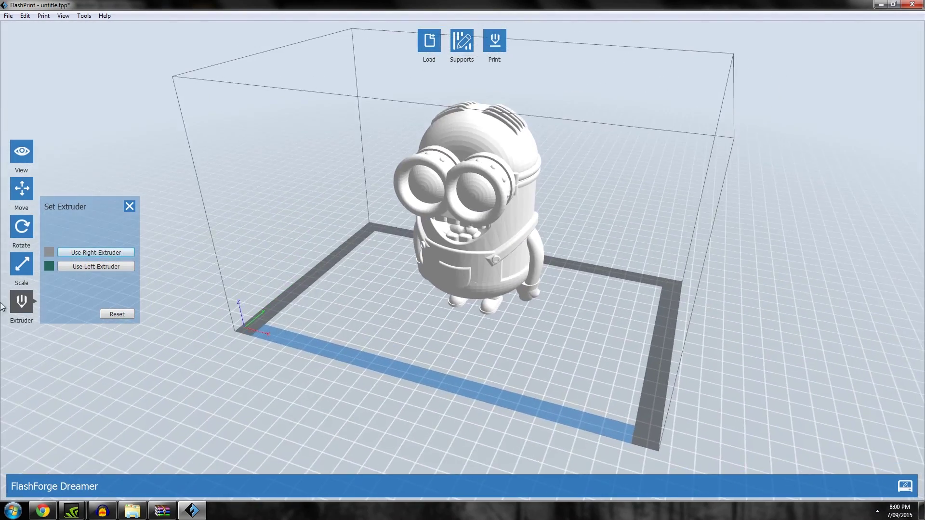
click(130, 206)
drag(224, 288, 289, 270)
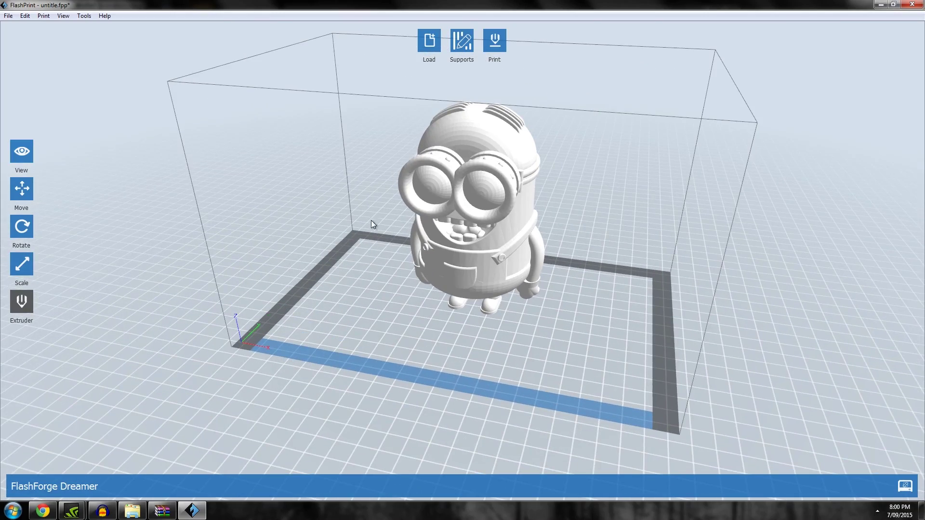
drag(371, 222, 491, 288)
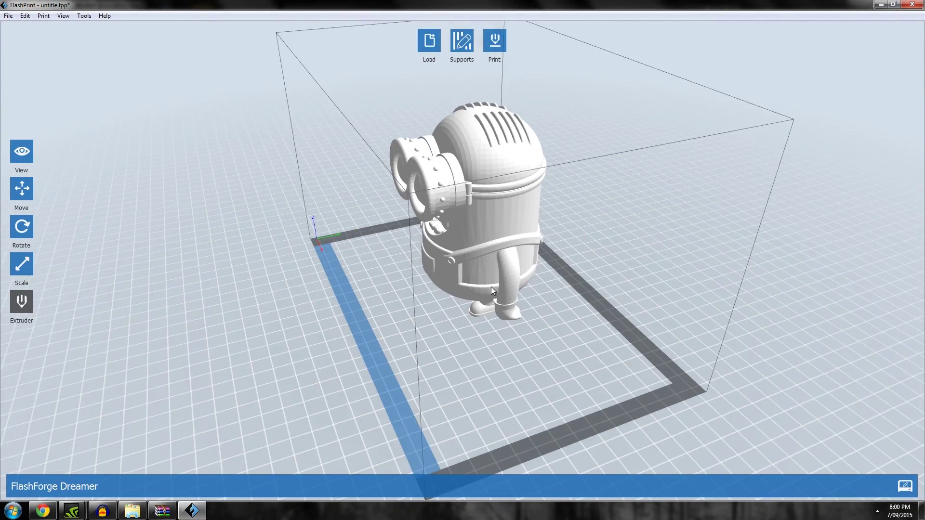
click(457, 41)
Set the support type to Treelike and auto-generate supports around the minion.
drag(326, 197, 373, 166)
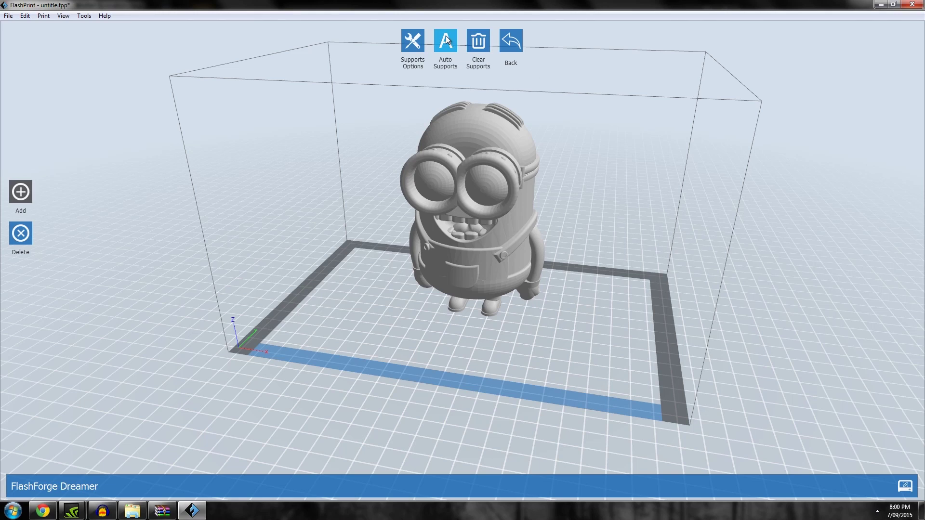
click(413, 48)
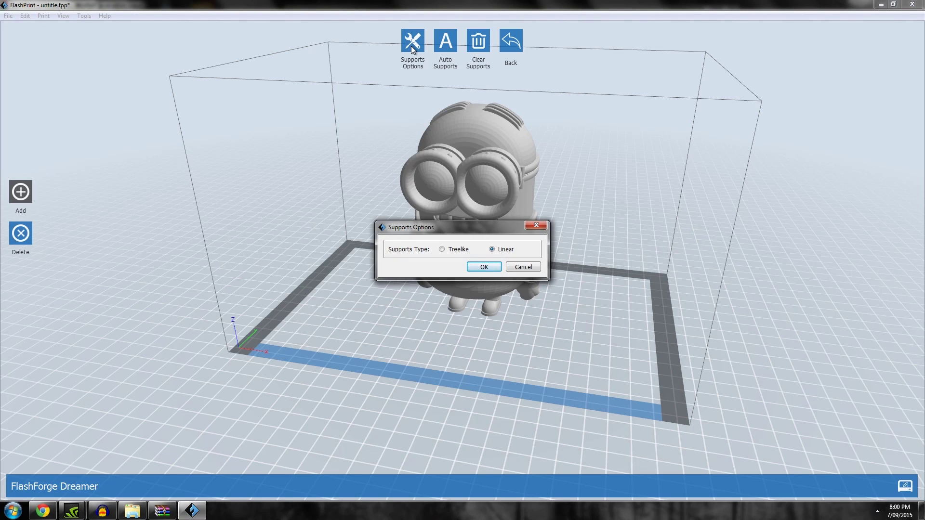
click(444, 249)
drag(462, 227, 520, 199)
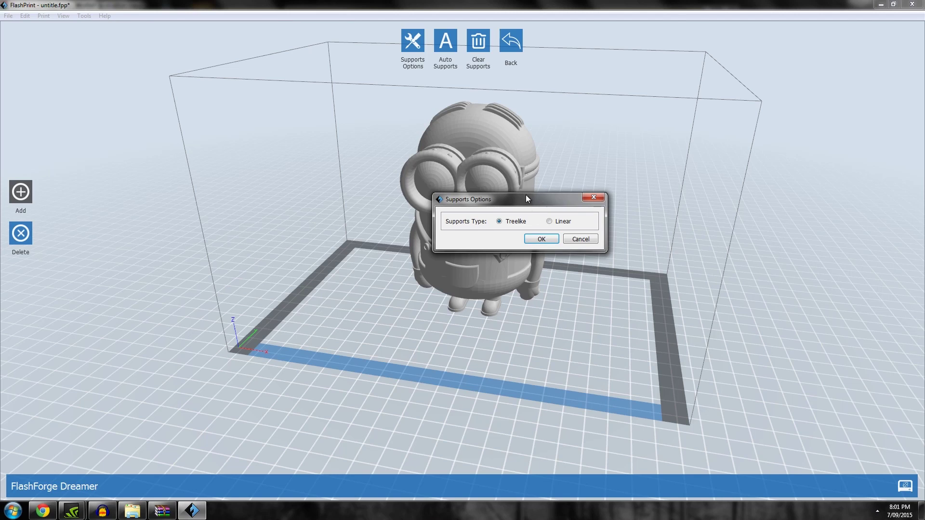
click(526, 238)
drag(482, 246, 437, 228)
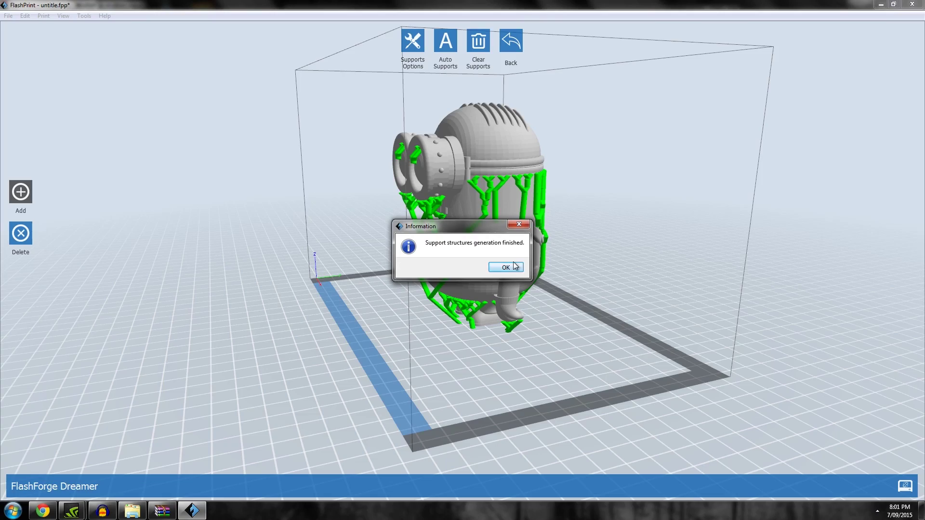
click(506, 267)
Clear all the generated treelike supports from the minion.
drag(458, 263, 513, 73)
scroll(426, 229, up, 5)
click(479, 43)
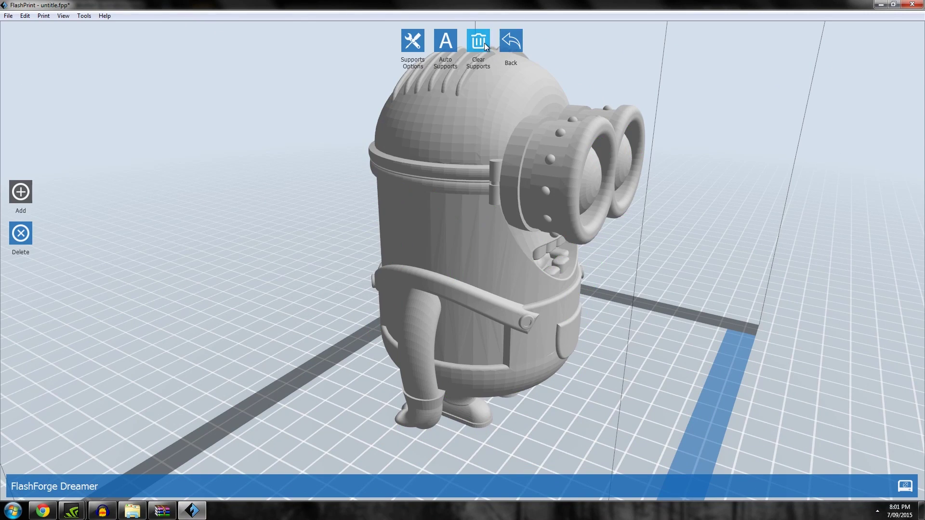
Switch the support type to Linear and auto-generate column supports under the minion.
click(420, 48)
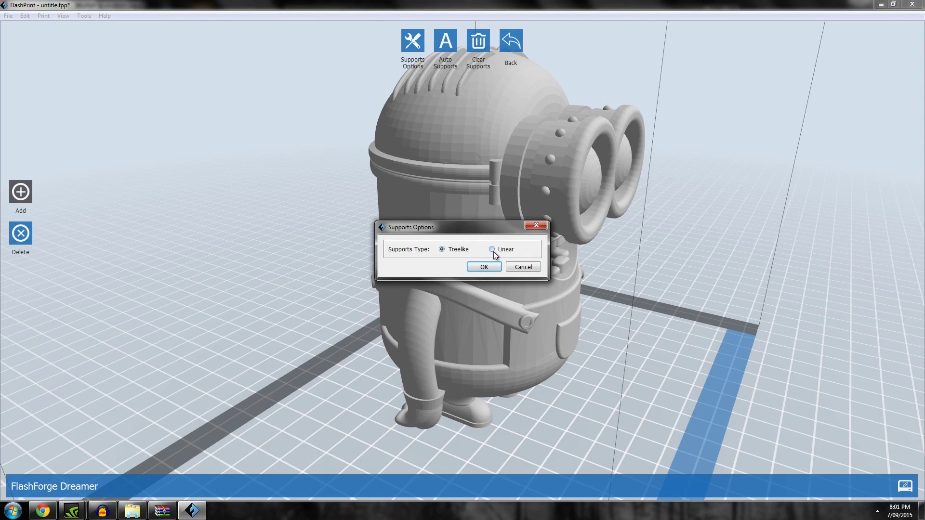
click(484, 267)
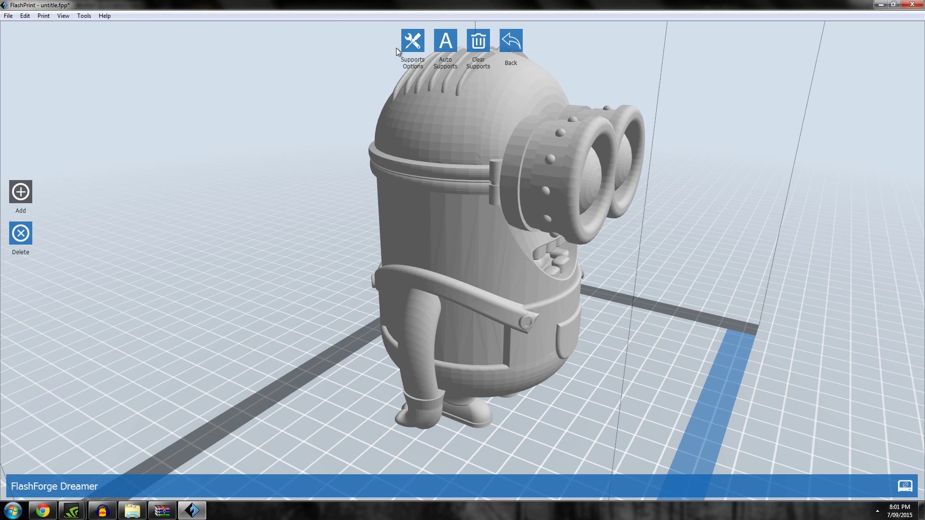
click(443, 43)
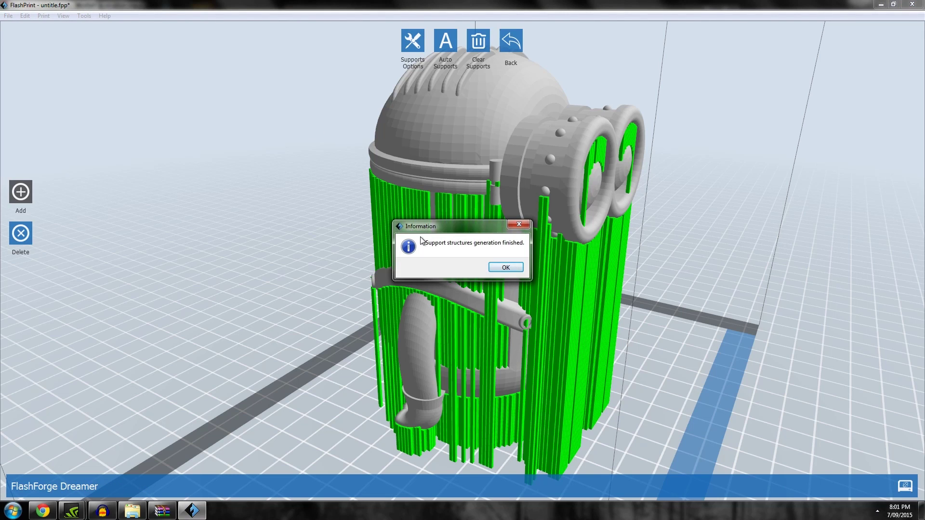
click(505, 268)
drag(444, 299, 419, 301)
scroll(409, 291, down, 3)
scroll(469, 306, up, 3)
Remove two individual supports inside and atop the minion's left eye.
click(20, 192)
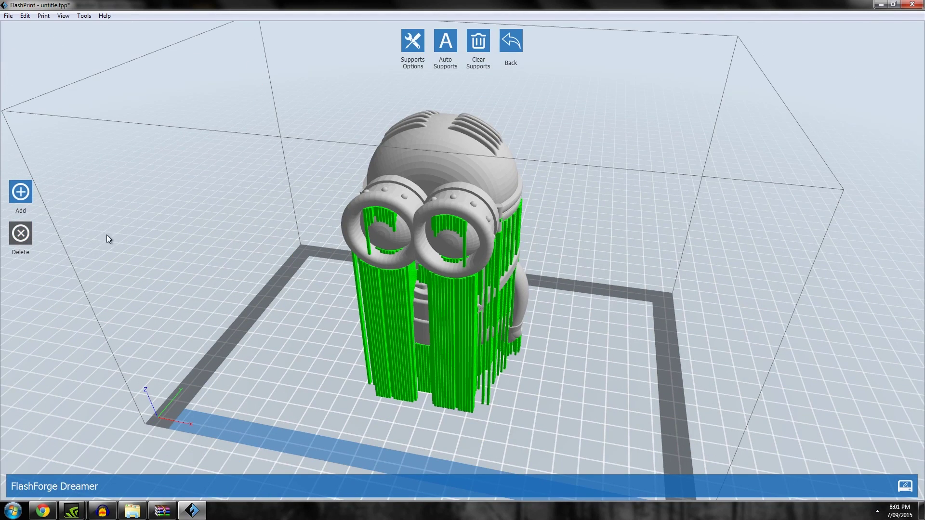
drag(289, 260, 497, 183)
scroll(496, 183, up, 3)
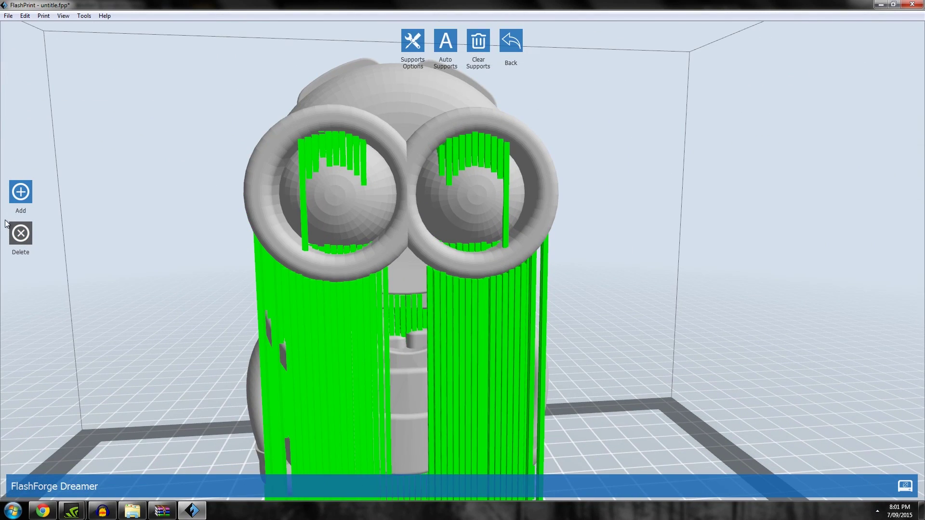
click(303, 151)
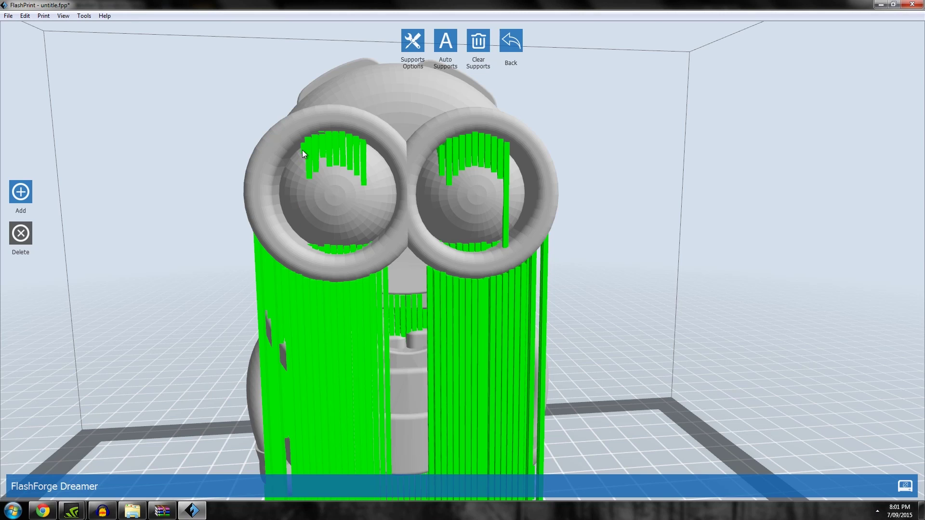
click(306, 145)
middle_drag(331, 143, 358, 143)
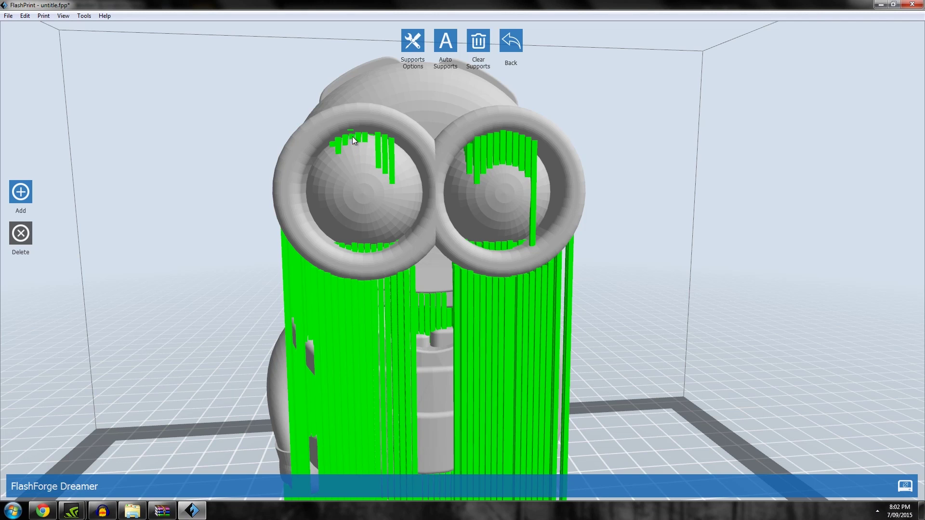
middle_drag(352, 137, 473, 175)
scroll(473, 174, down, 5)
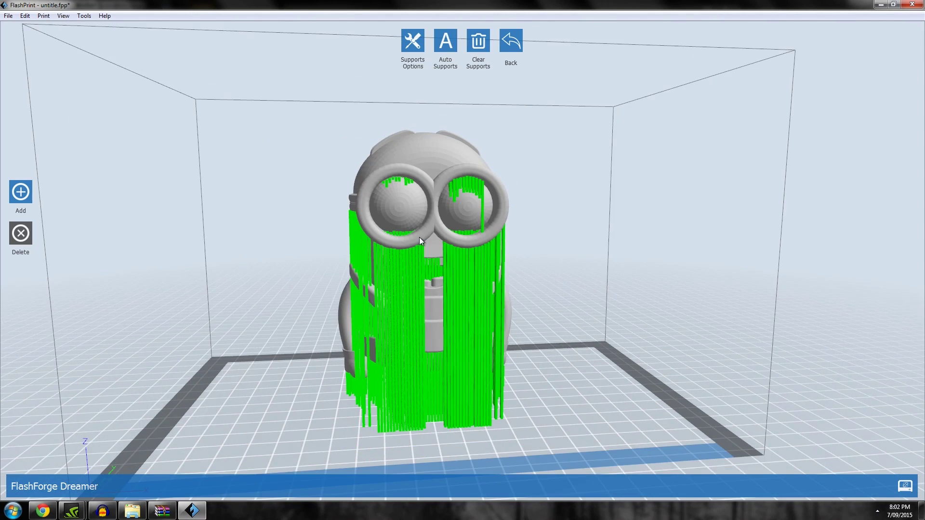
scroll(419, 237, up, 3)
Clear all supports and draw a row of manual support columns under the minion's foot.
click(473, 42)
drag(435, 120, 326, 132)
drag(149, 232, 253, 231)
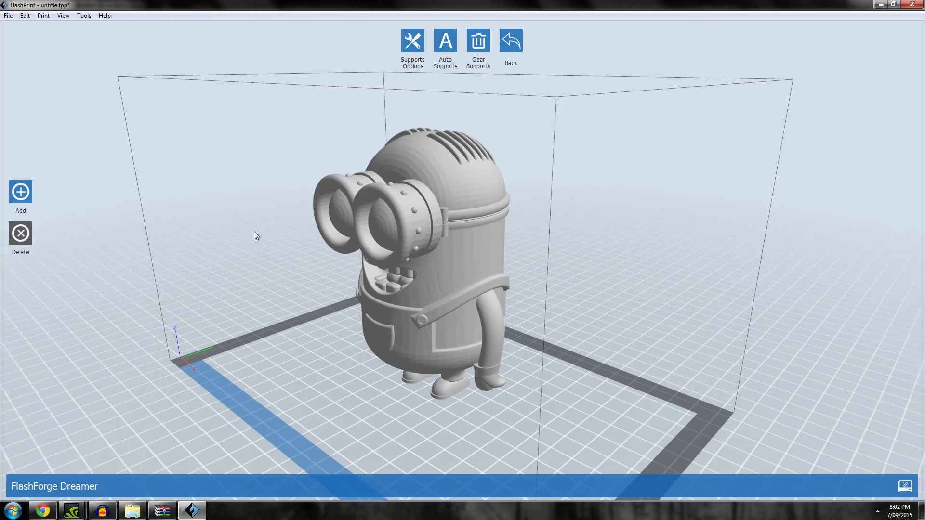
drag(336, 338, 368, 341)
scroll(357, 397, up, 5)
drag(357, 393, 502, 339)
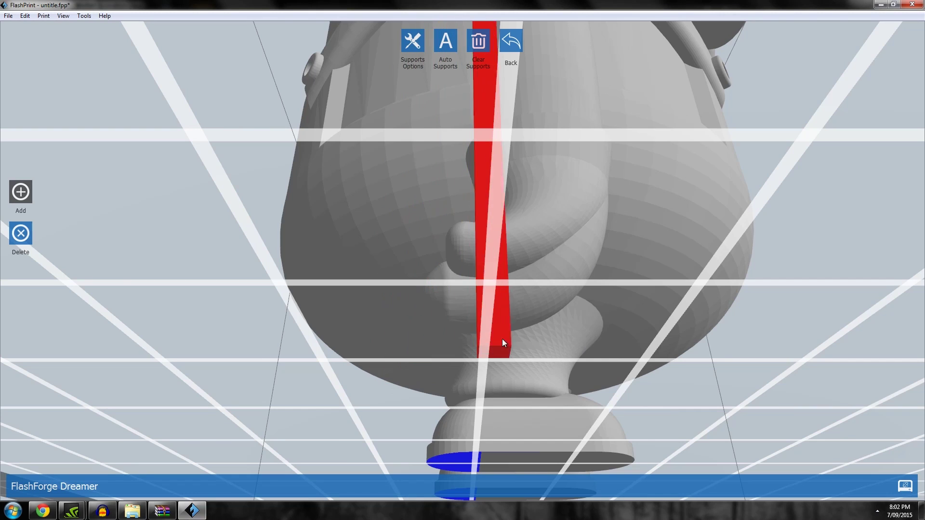
drag(488, 280, 488, 317)
scroll(485, 302, down, 5)
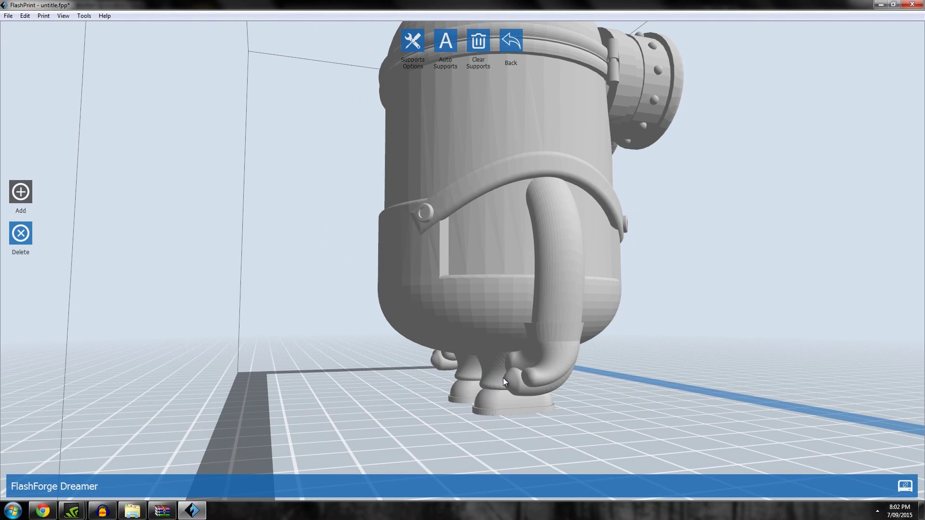
mouse_move(531, 382)
mouse_down()
mouse_move(571, 377)
mouse_move(525, 385)
mouse_up()
key(ctrl+0)
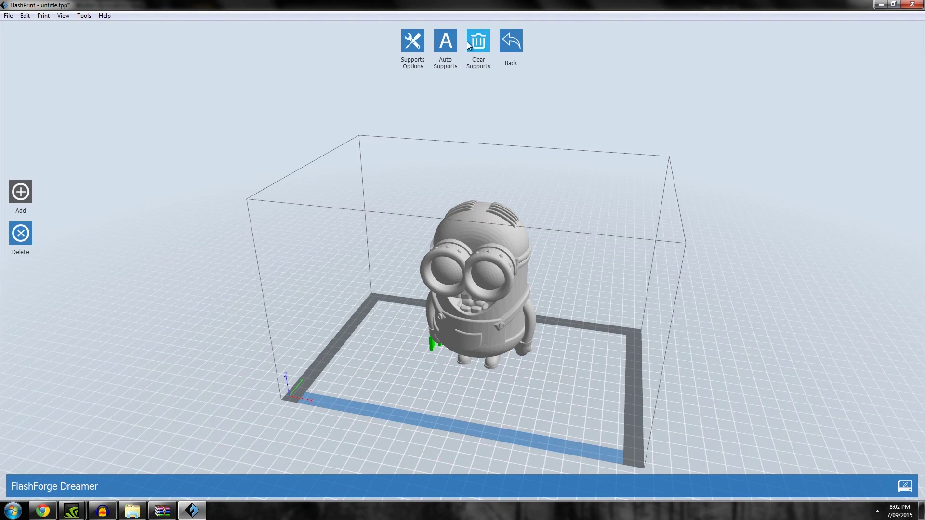
Generate auto supports around the whole minion, then leave Supports mode.
click(454, 42)
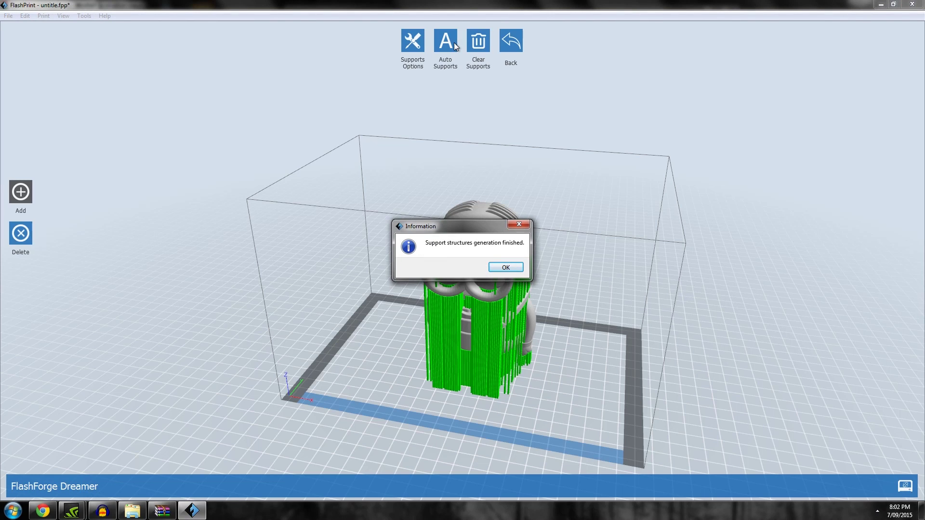
click(500, 268)
drag(500, 268, 475, 287)
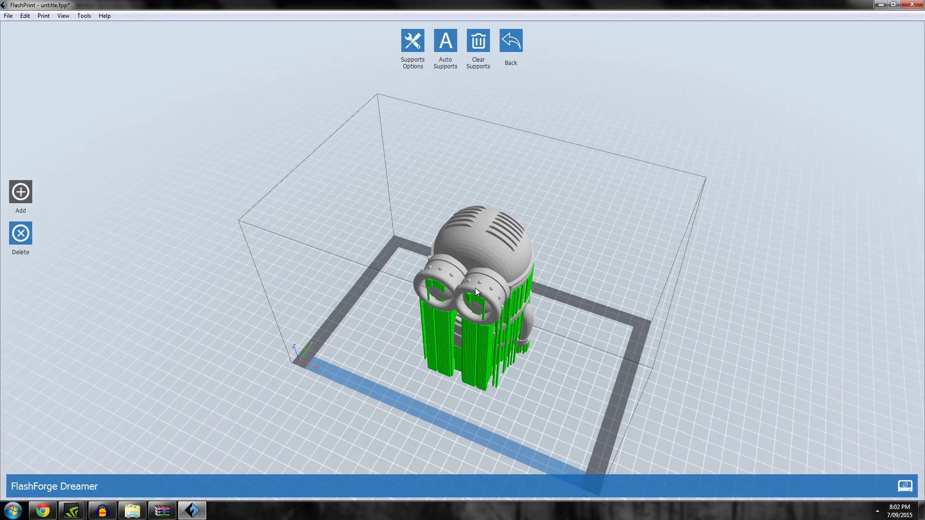
click(515, 41)
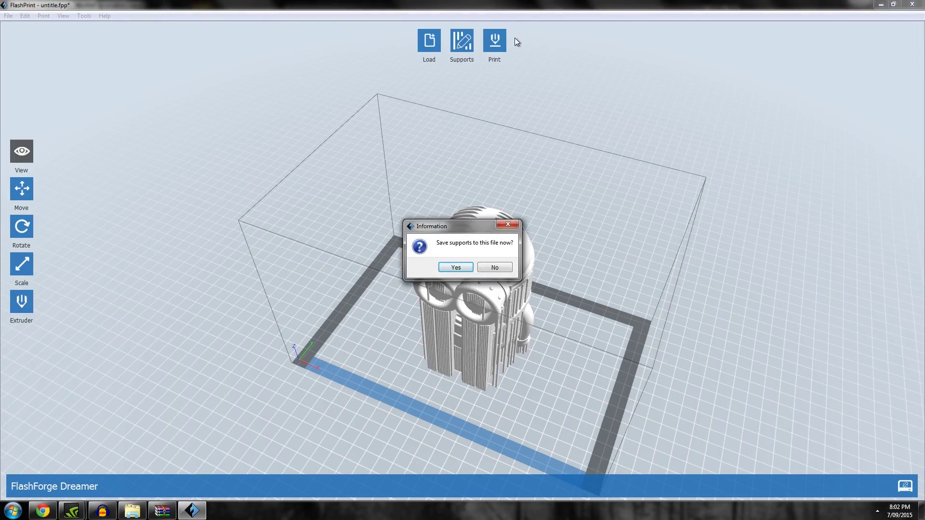
Save the supports into Minion_Dave.fpp on the Desktop, overwriting the existing file.
click(463, 266)
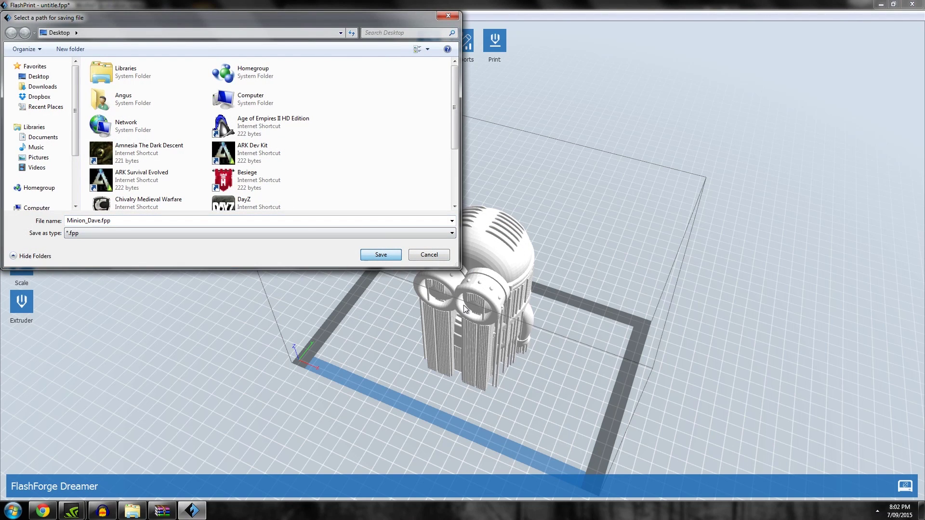
click(381, 255)
click(495, 262)
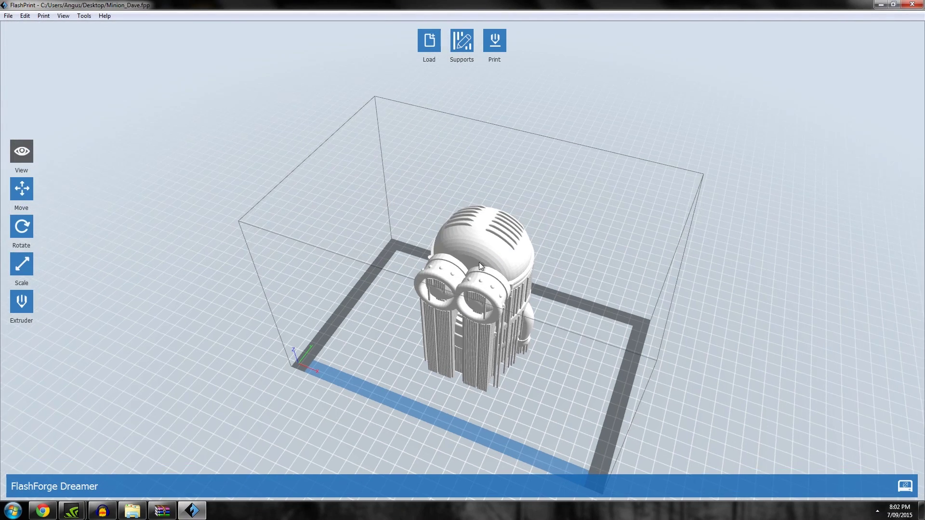
drag(479, 266, 481, 174)
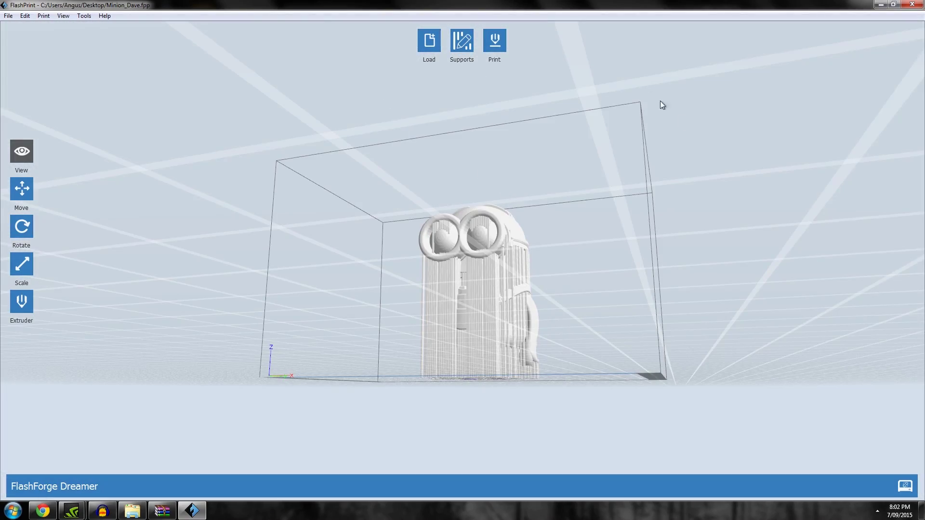
drag(562, 289, 471, 201)
drag(463, 293, 460, 270)
Close the Print dialog without slicing and show the Dreamer, Finder and Guider machine types.
click(487, 44)
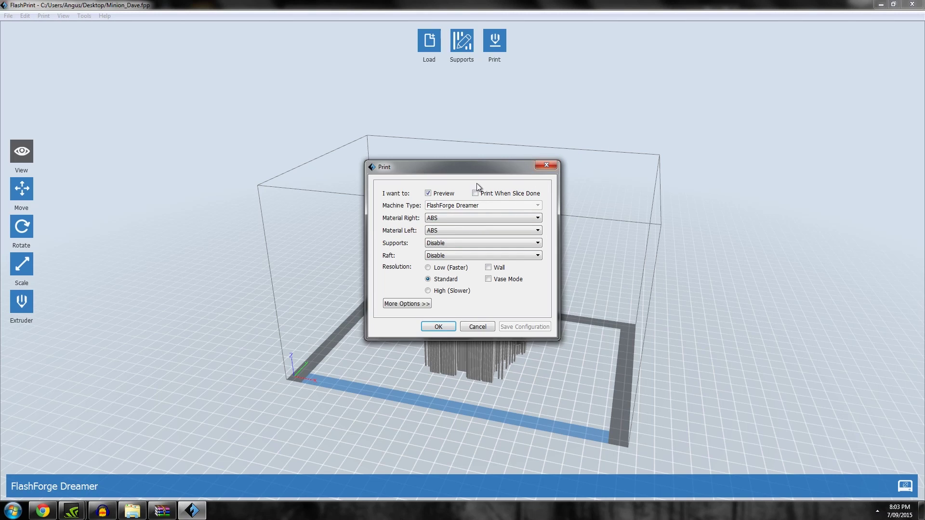
click(548, 165)
click(43, 16)
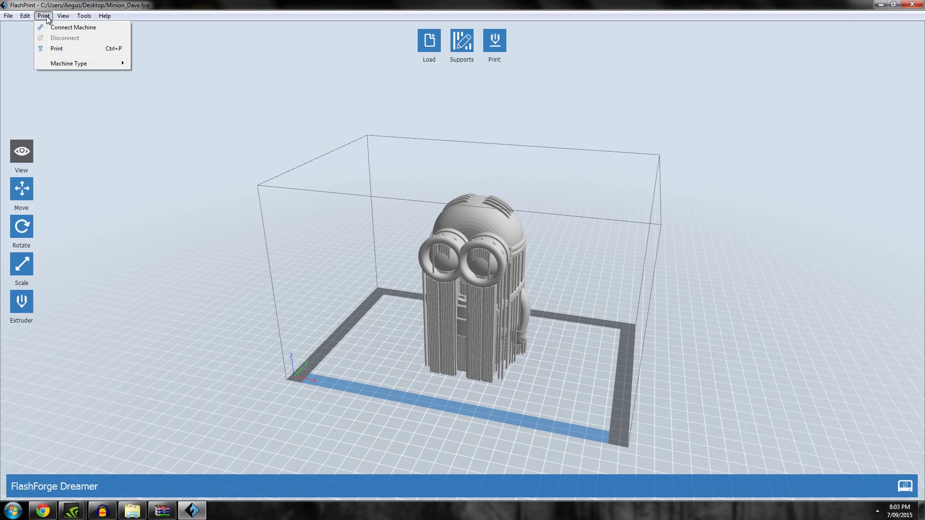
mouse_move(74, 63)
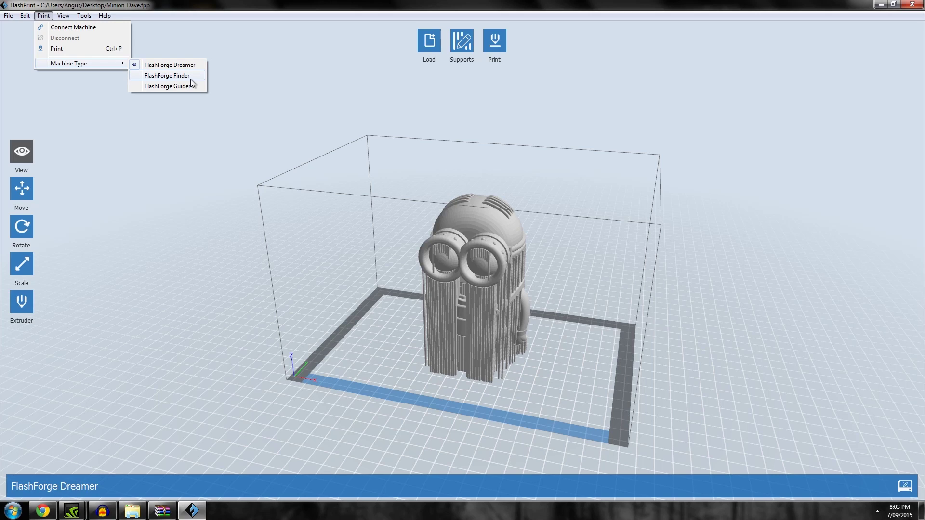
Switch the machine type to FlashForge Guider, then back to FlashForge Dreamer.
click(154, 88)
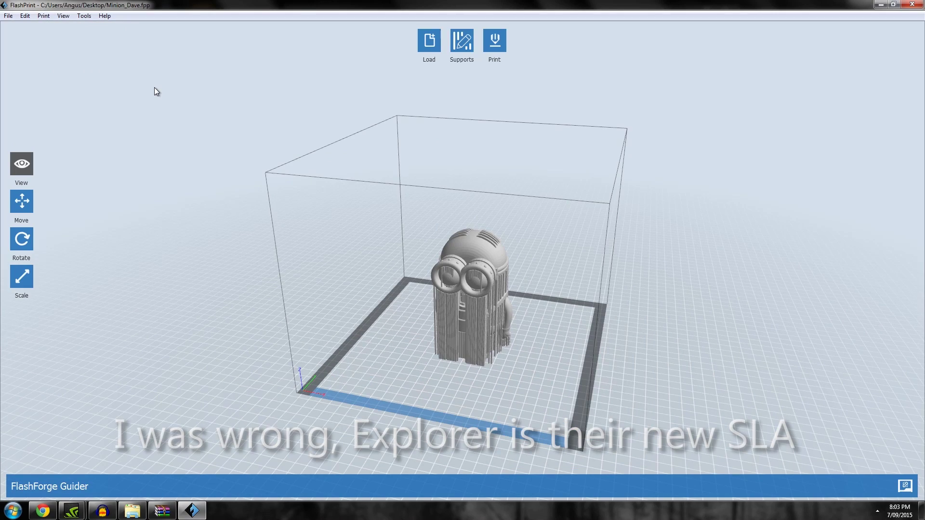
drag(154, 109, 188, 168)
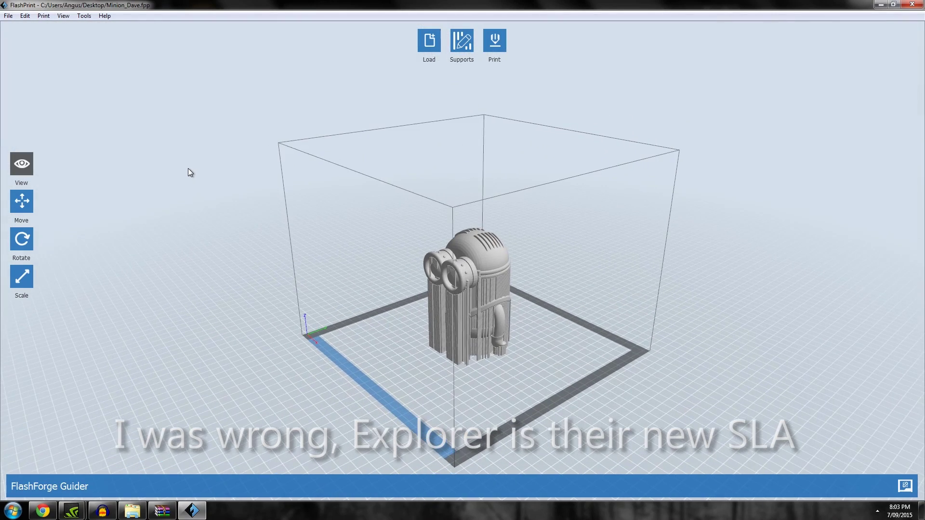
click(63, 15)
mouse_move(43, 16)
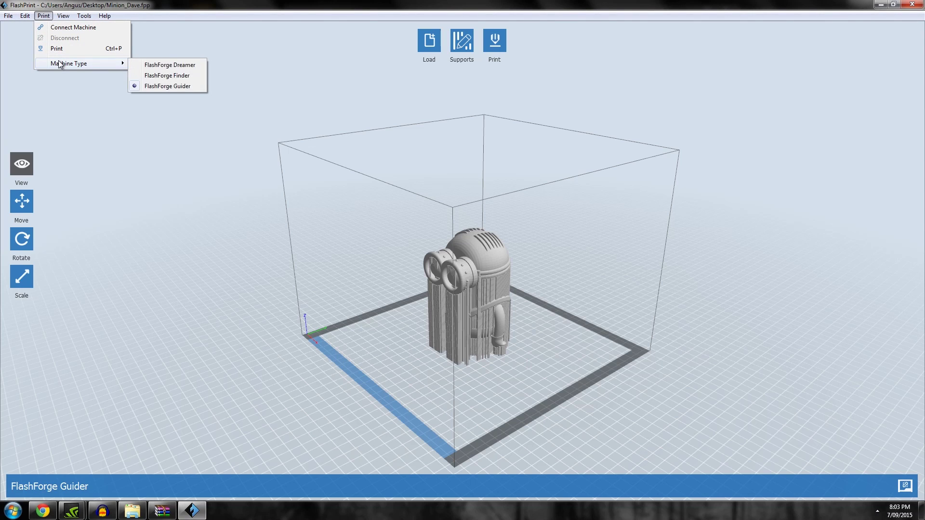
click(153, 65)
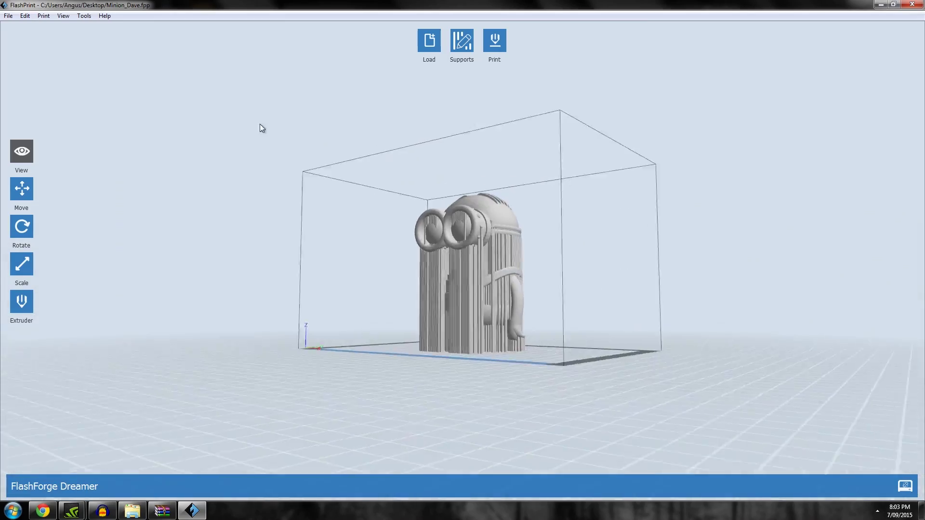
Inspect the supported minion from below, above and the front on the Dreamer plate.
click(43, 15)
click(74, 77)
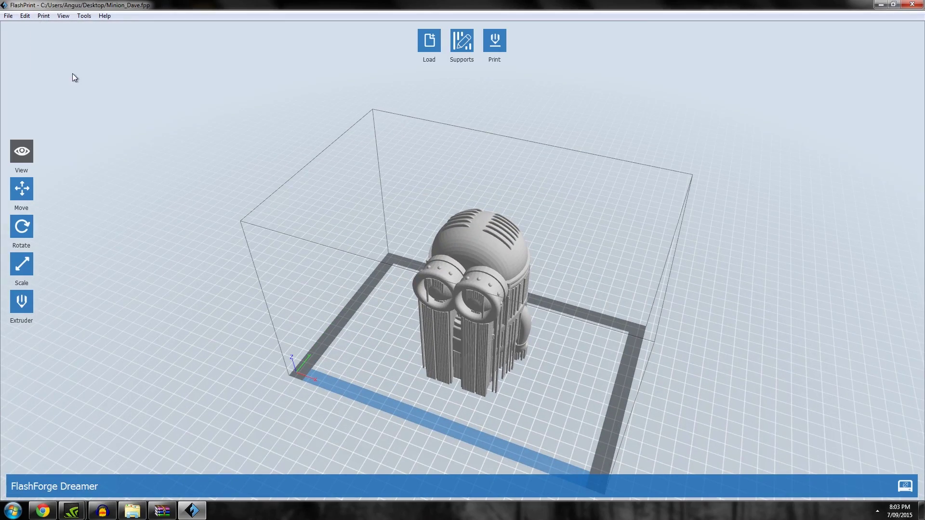
drag(432, 324, 354, 342)
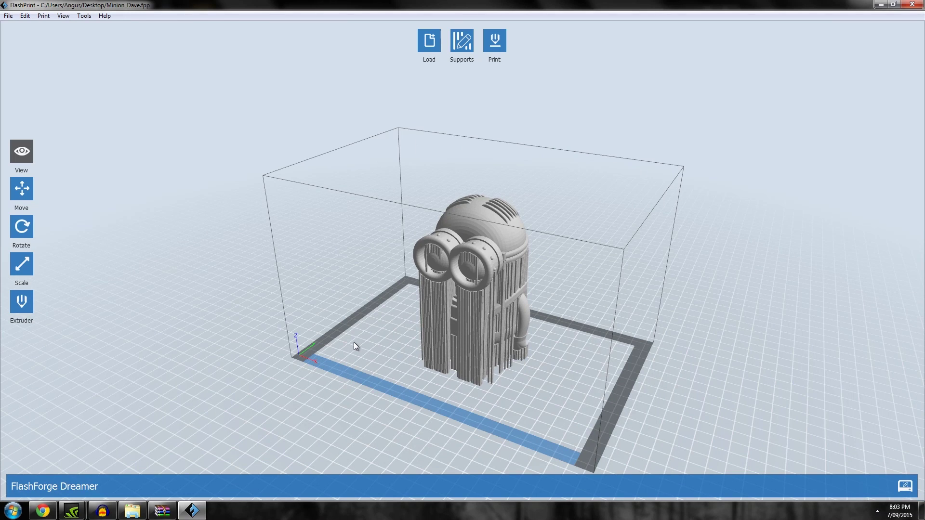
drag(454, 258, 635, 200)
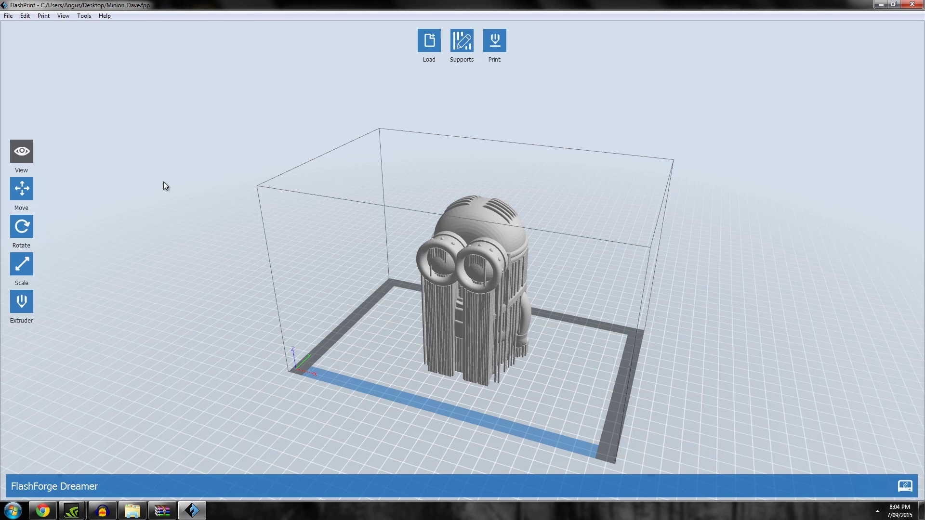
drag(165, 185, 13, 47)
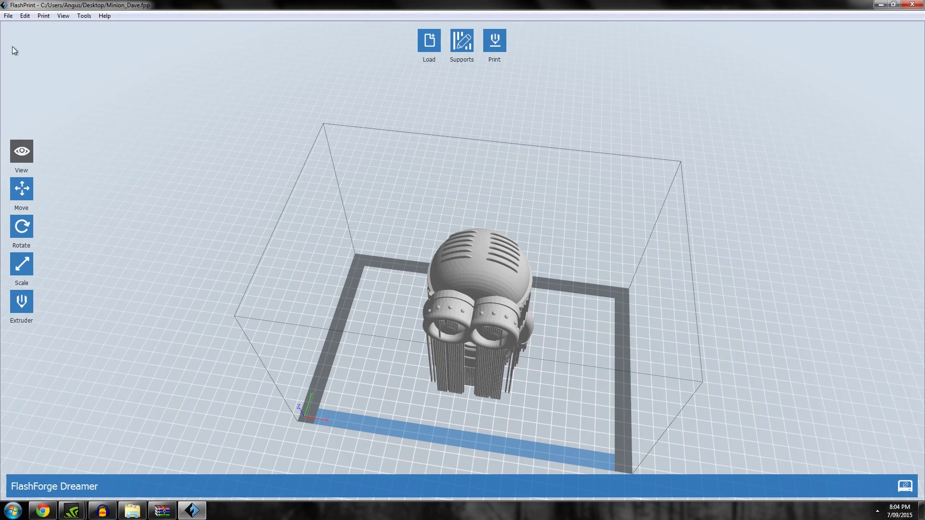
drag(447, 313, 209, 238)
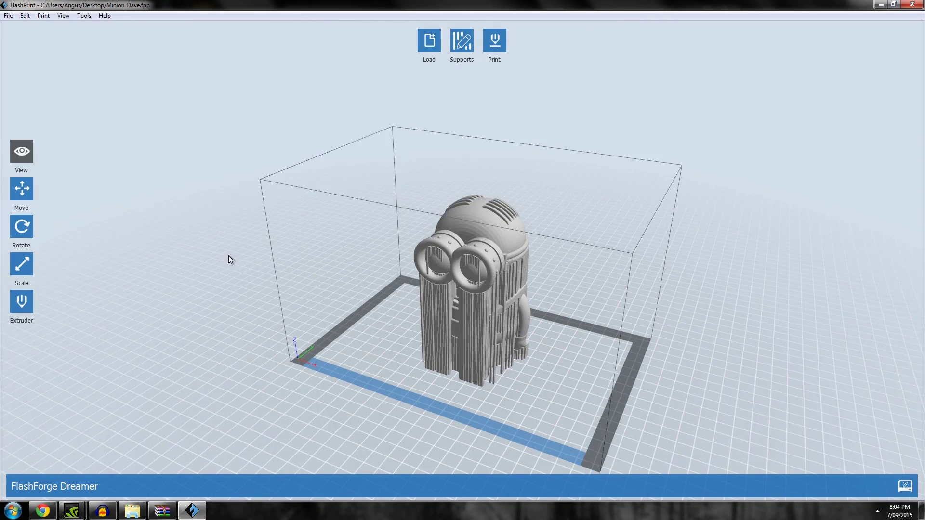
mouse_move(297, 300)
mouse_down()
mouse_move(253, 259)
mouse_move(334, 285)
mouse_move(308, 294)
mouse_move(306, 266)
mouse_move(310, 317)
mouse_move(293, 297)
mouse_move(319, 298)
mouse_move(302, 288)
mouse_move(291, 299)
mouse_up()
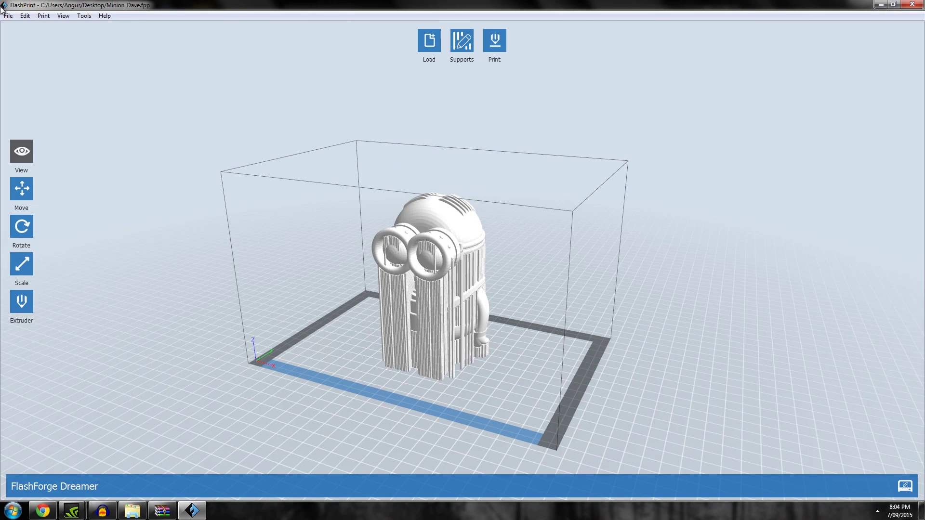
Open the Print dialog, move it aside, and list the right extruder's materials: ABS, PLA, Dissolvable Filament.
click(495, 42)
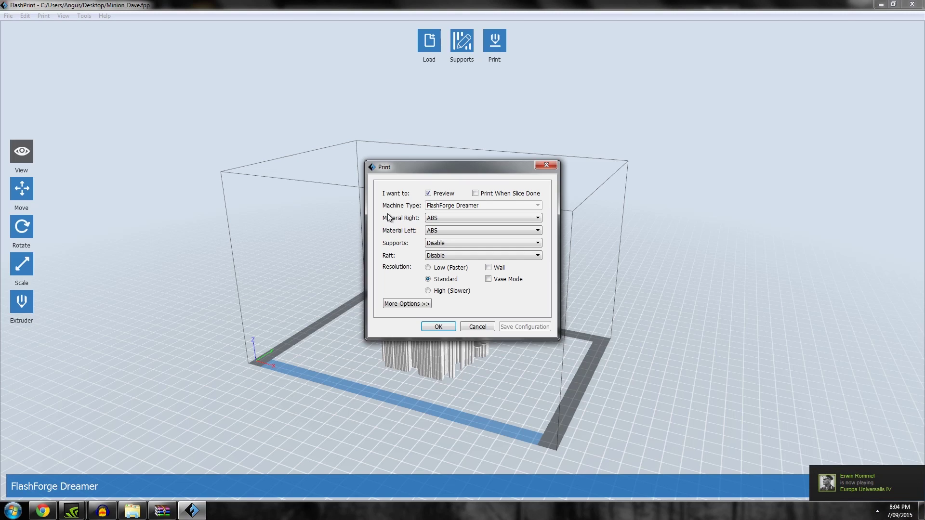
drag(382, 165, 427, 133)
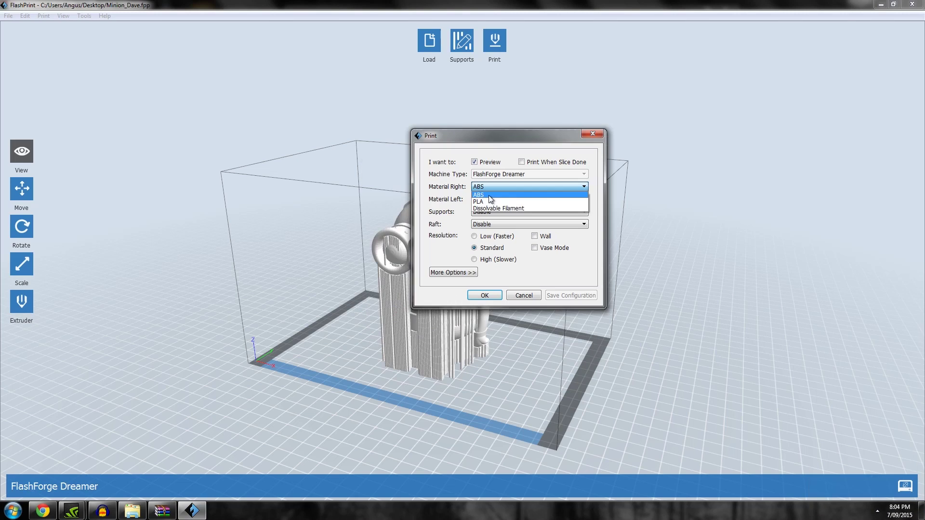
click(522, 187)
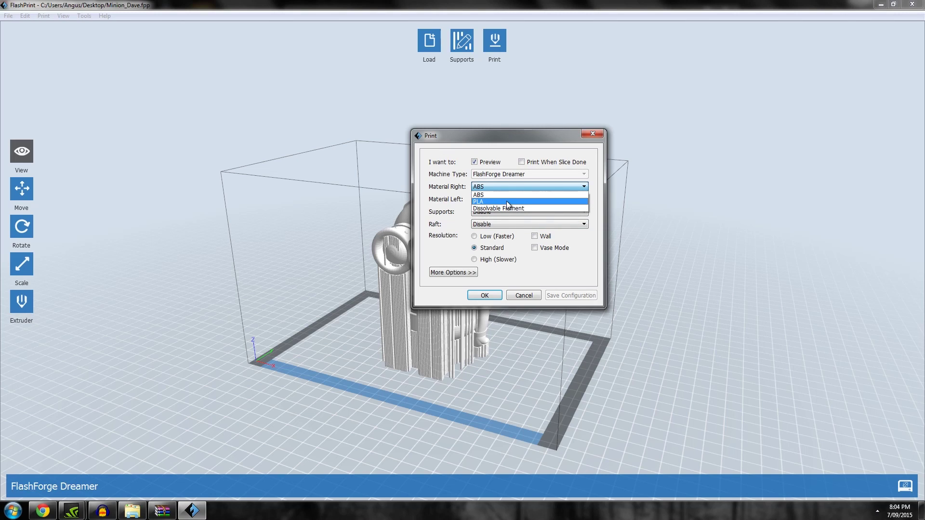
Keep ABS on the right extruder and have the raft printed by the Left Extruder.
click(464, 186)
click(464, 273)
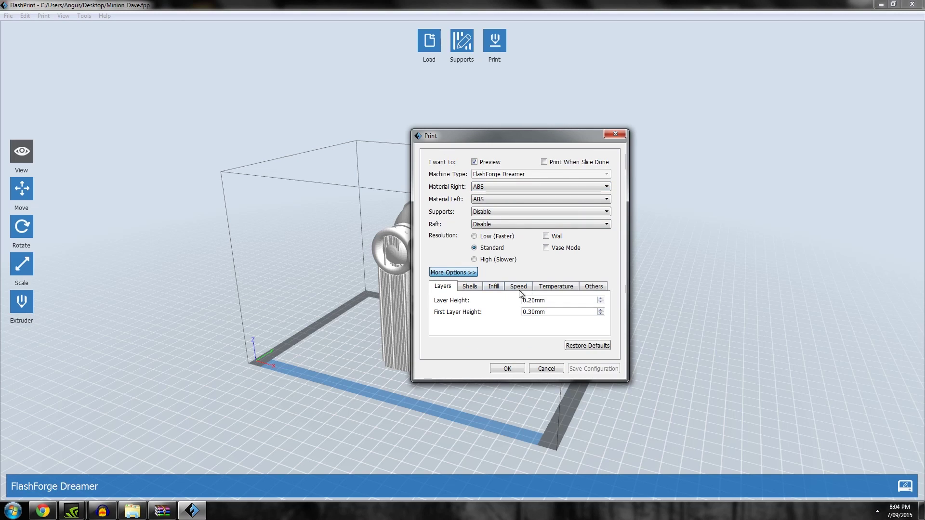
click(541, 288)
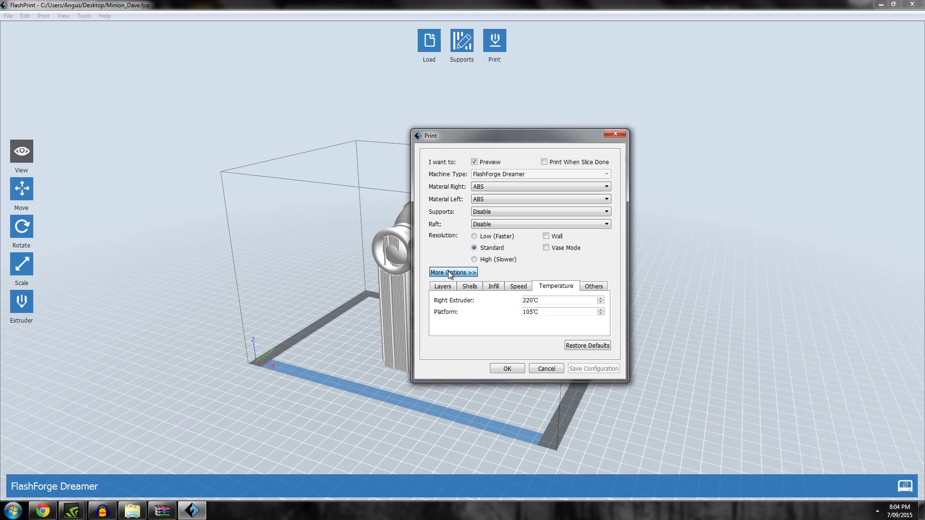
click(477, 225)
click(464, 233)
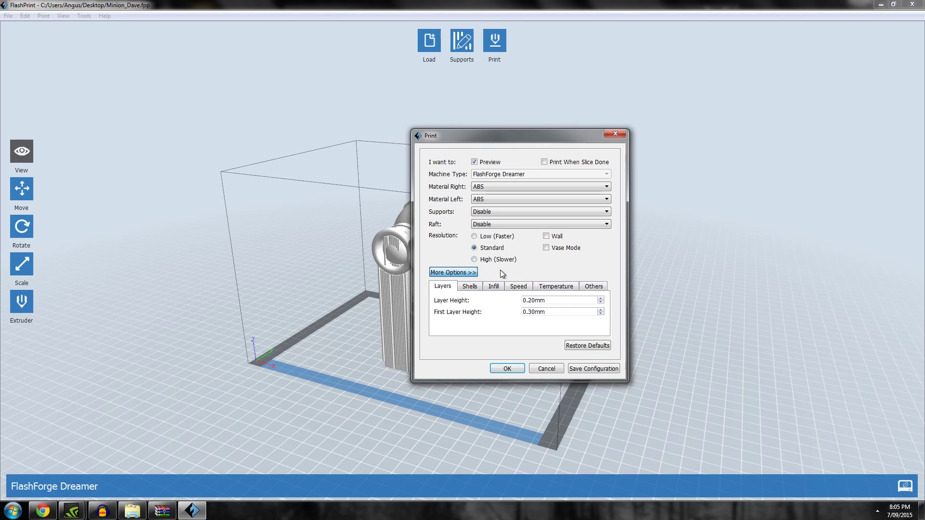
Review shell, speed and temperature settings: 220°C extruders and 105°C platform.
click(470, 287)
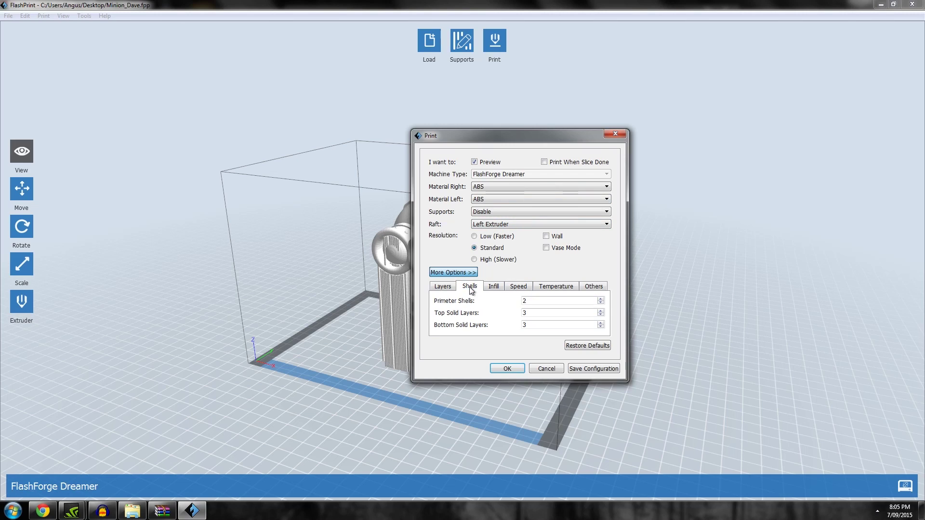
click(538, 299)
click(583, 324)
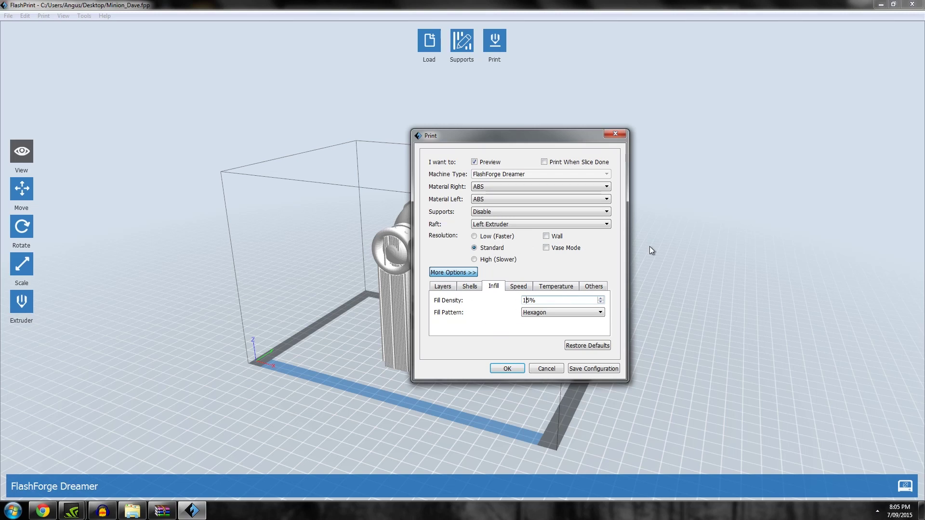
click(526, 289)
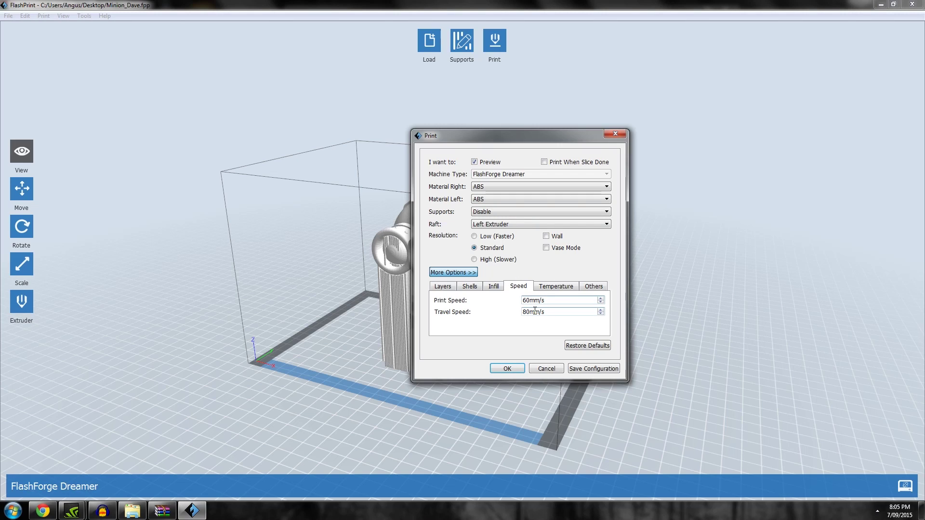
click(550, 288)
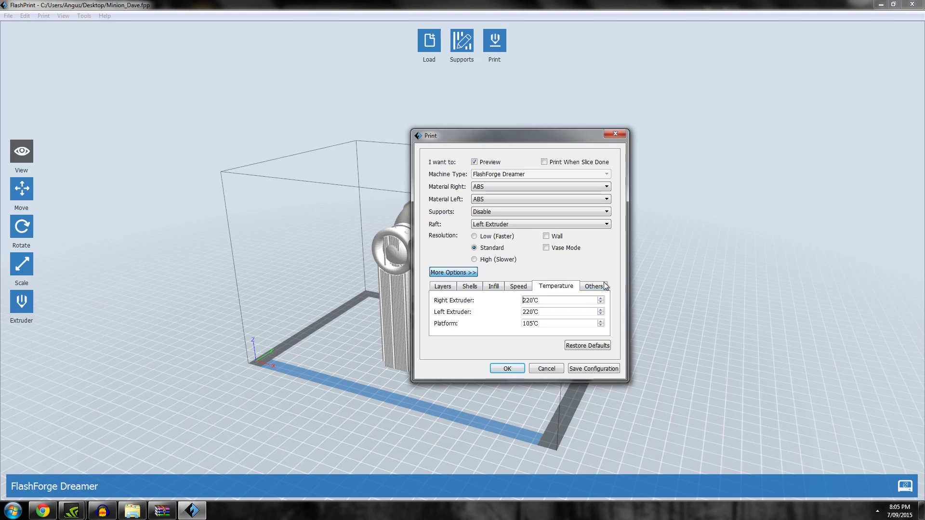
double_click(533, 323)
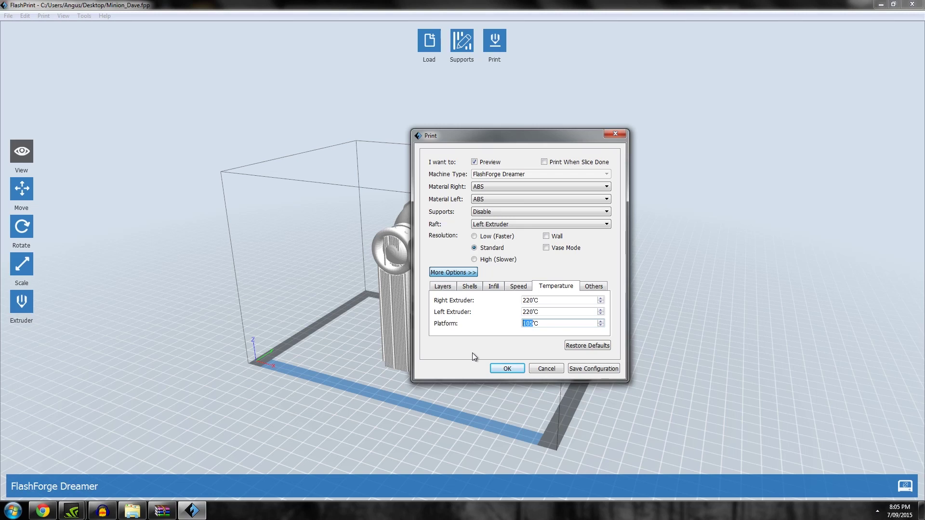
Keep the cooling fan set to Auto.
click(595, 288)
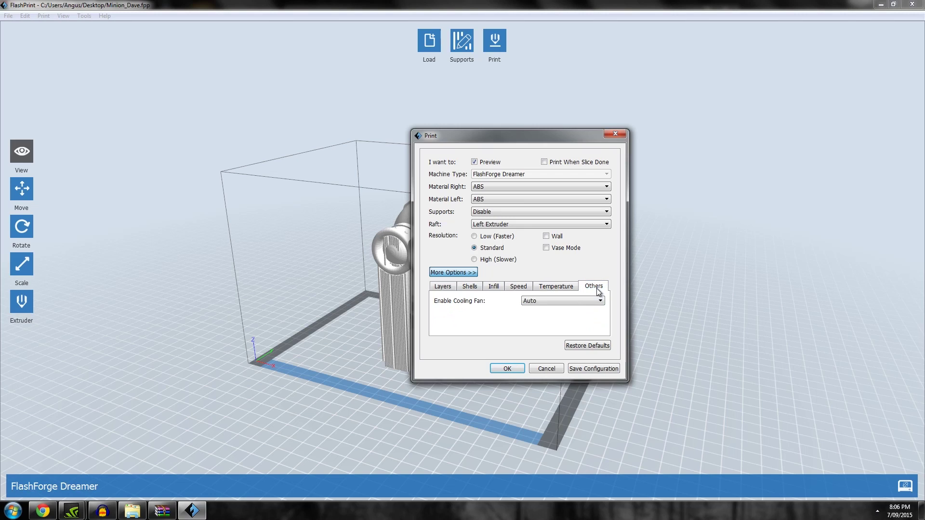
click(588, 301)
click(554, 309)
Toggle Vase Mode on and off, browse Shells and Infill, and return to 0.20mm/0.30mm layer heights.
click(565, 248)
click(442, 286)
click(470, 286)
click(493, 288)
click(470, 287)
click(452, 287)
click(553, 251)
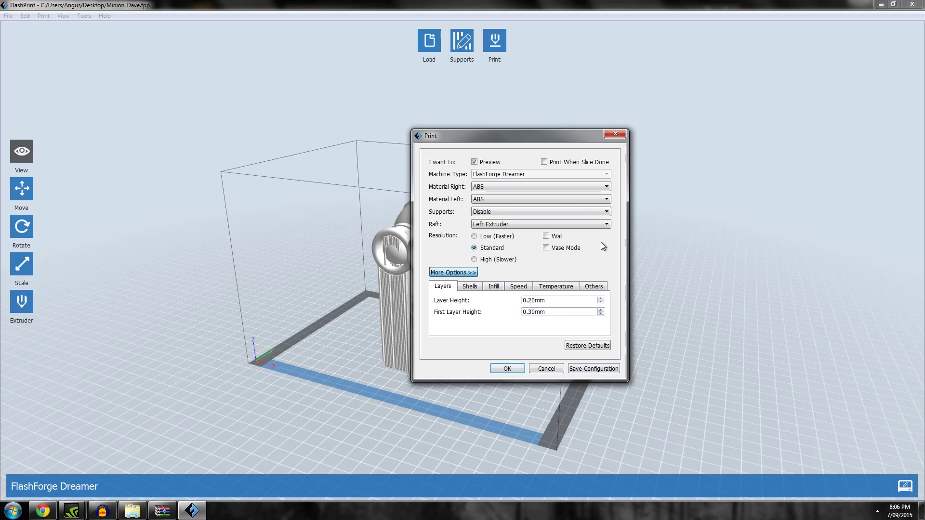
click(547, 236)
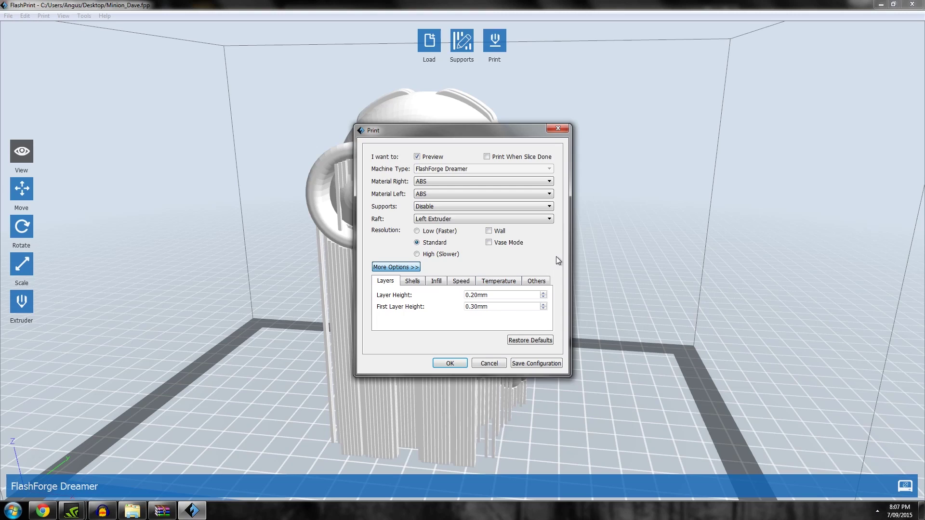
Set supports to print with the Right Extruder.
click(416, 207)
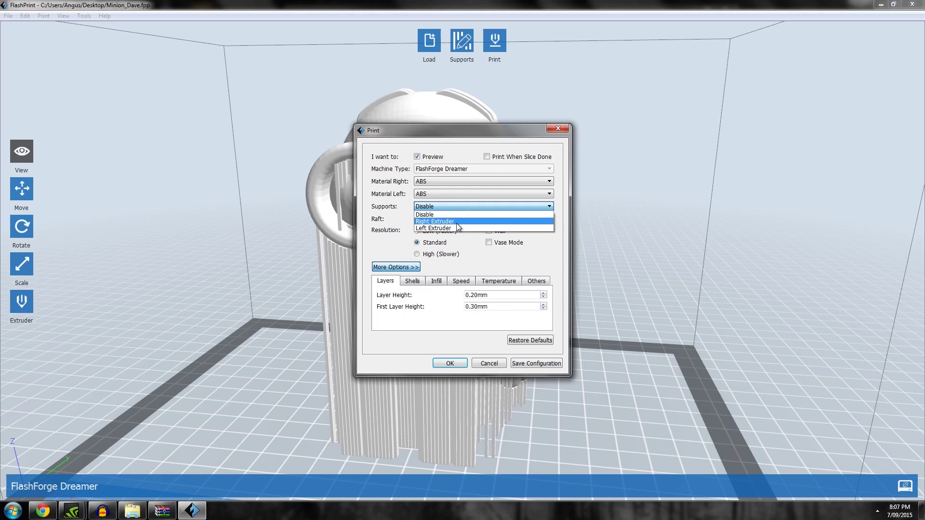
click(444, 223)
click(456, 207)
click(438, 221)
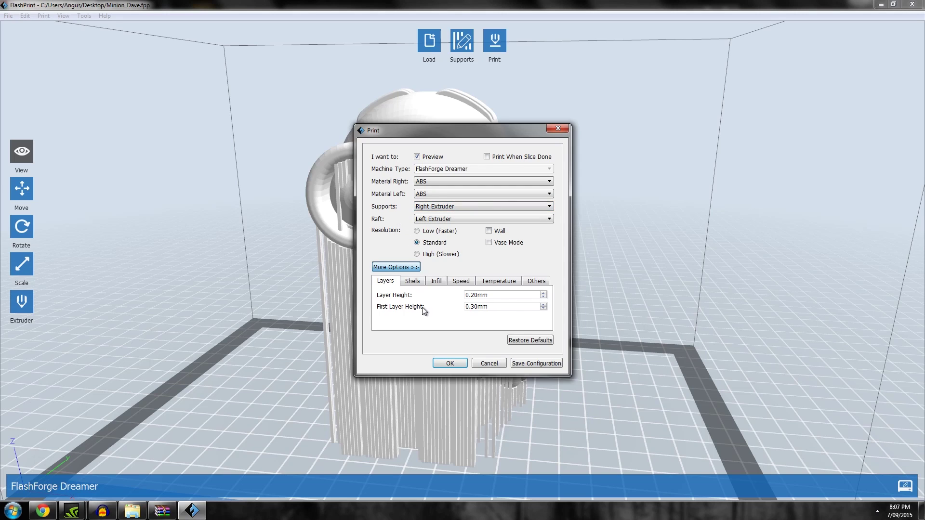
Slice the minion and save it as Minion_Dave.g, overwriting the old file.
click(450, 363)
click(735, 382)
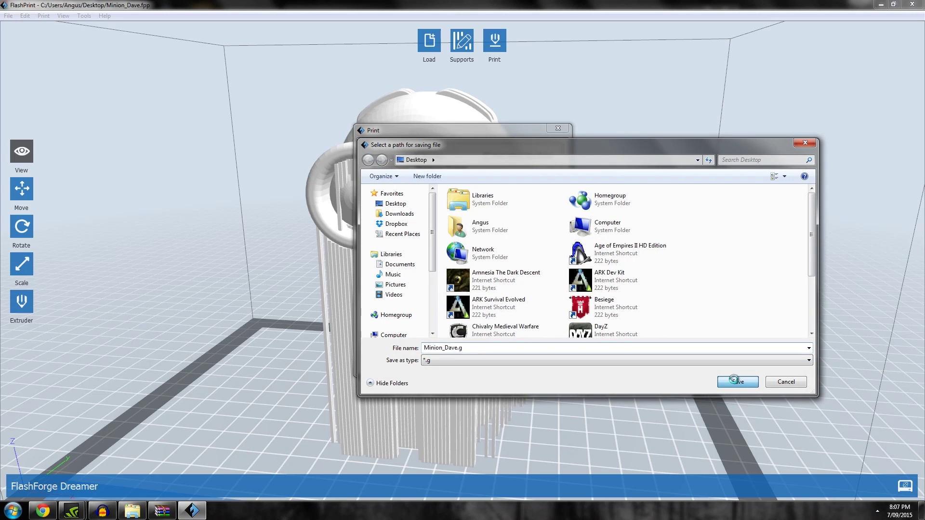
click(491, 258)
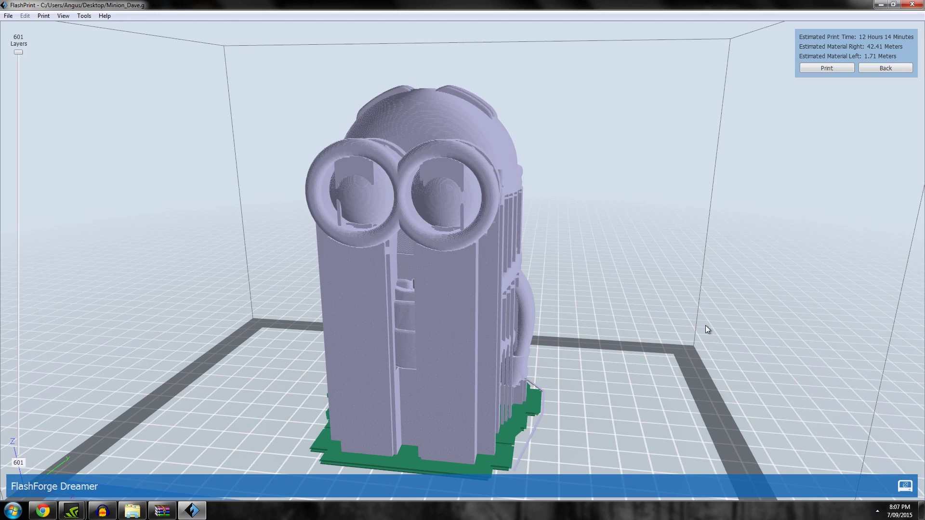
Orbit the sliced minion, then cut the preview to layer 1 showing only the raft.
drag(608, 265, 477, 316)
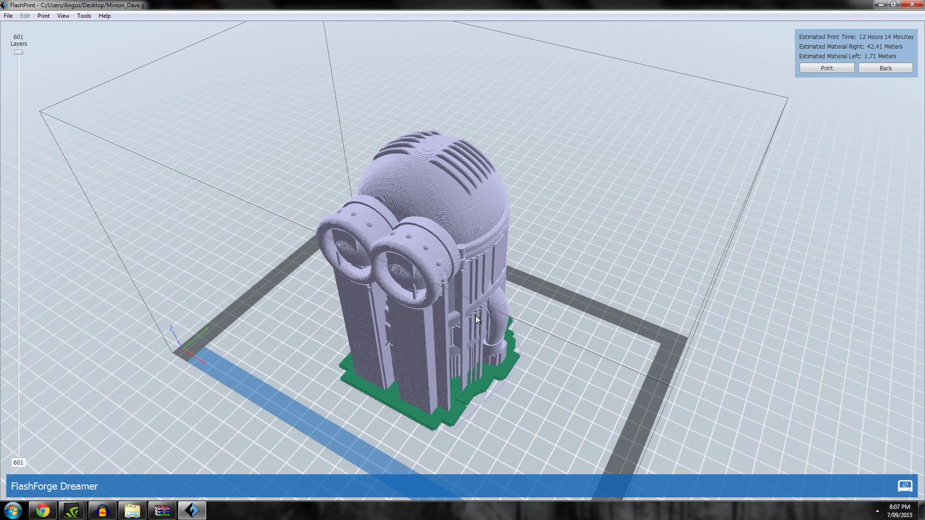
drag(316, 344, 402, 221)
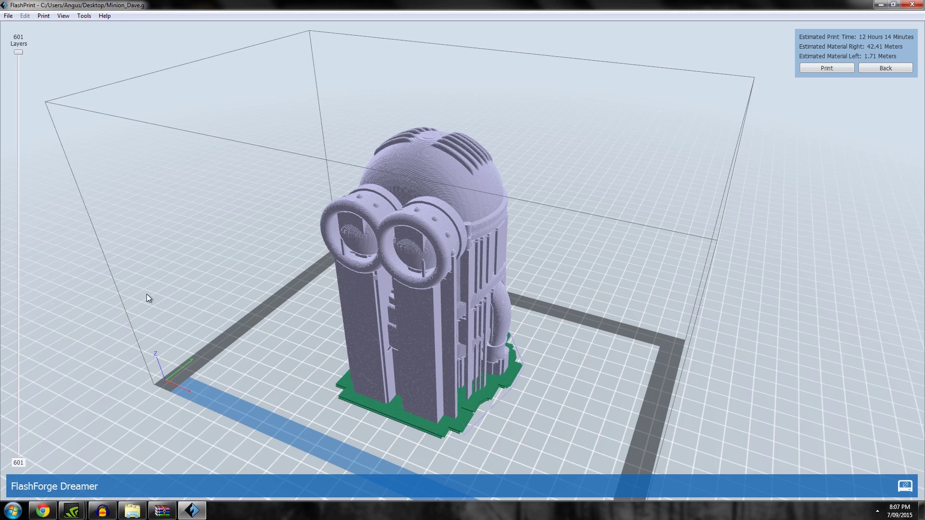
drag(15, 66, 31, 455)
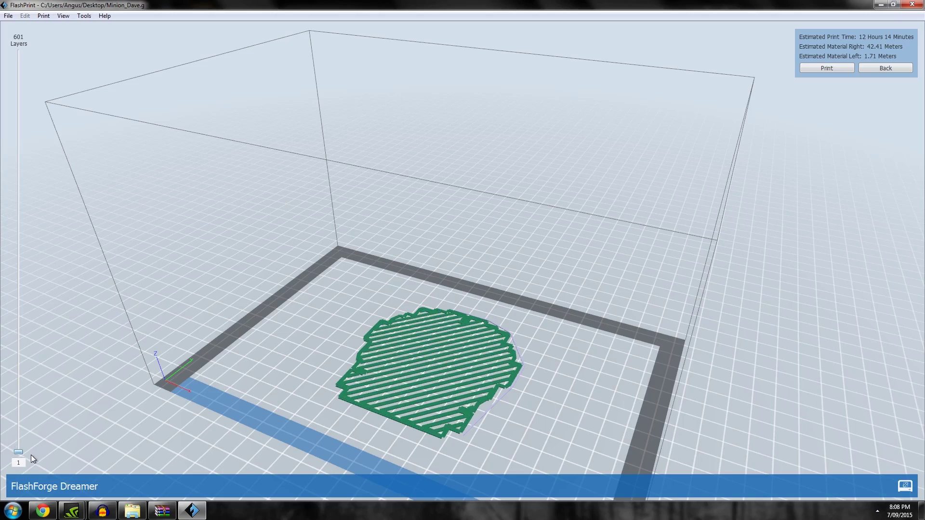
Zoom toward the raft and raise the preview to layer 224 of 601, revealing honeycomb infill.
drag(427, 444, 454, 311)
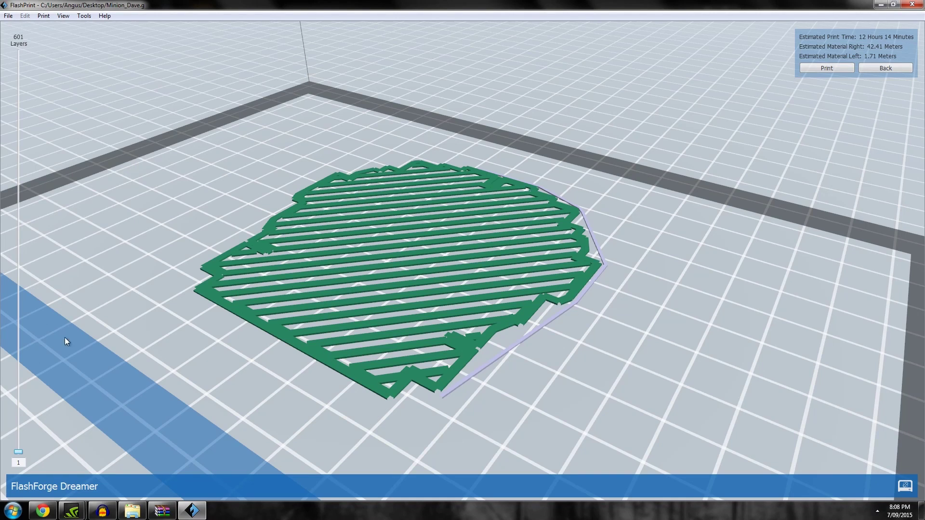
drag(18, 453, 4, 304)
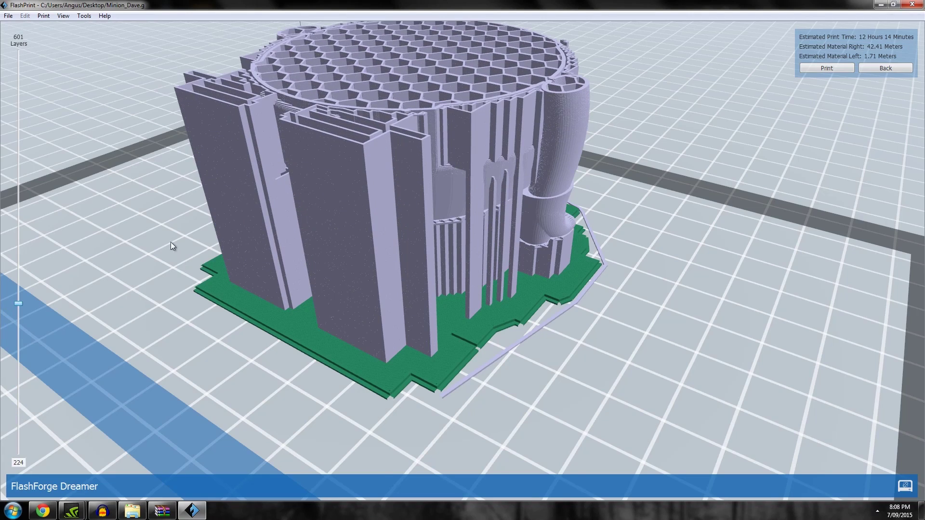
Build the sliced preview up through layers 373 and 443 to the full 601 layers.
scroll(174, 252, down, 5)
drag(181, 204, 209, 210)
scroll(171, 254, up, 5)
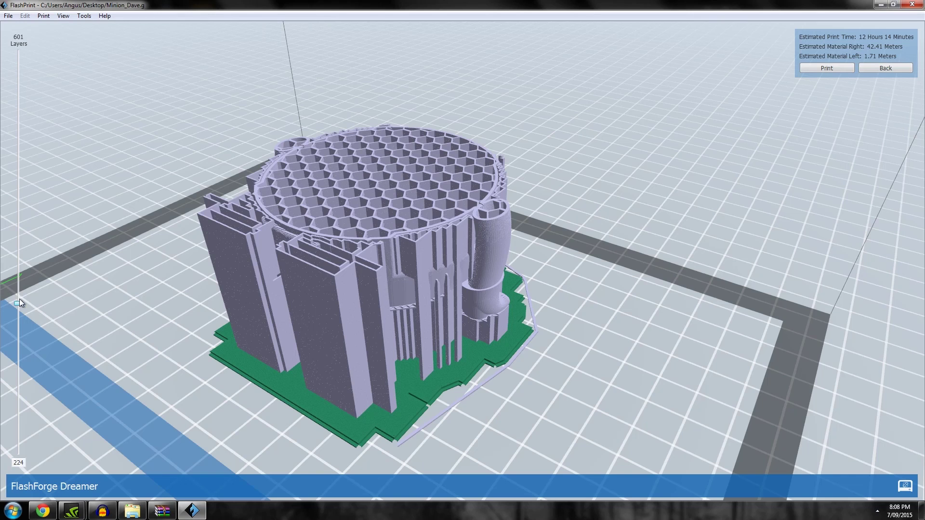
drag(19, 282, 20, 204)
scroll(139, 186, down, 5)
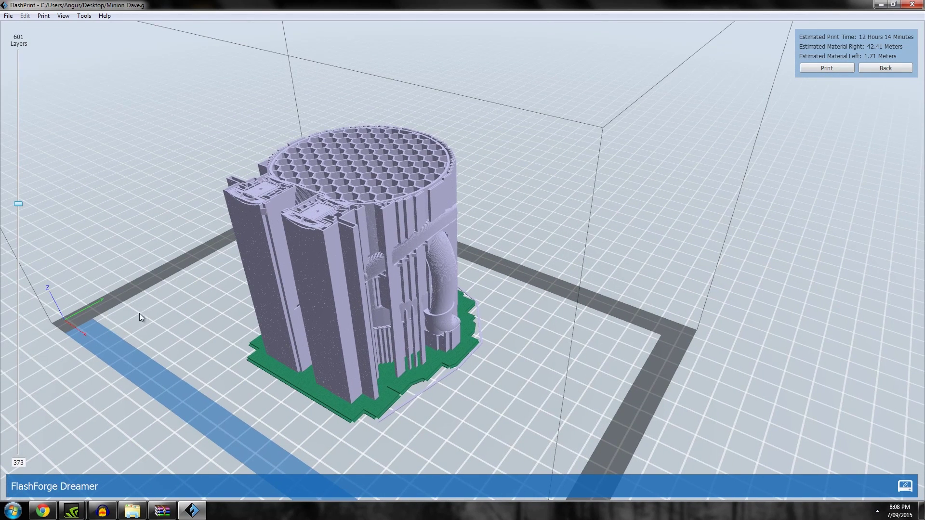
drag(19, 204, 23, 157)
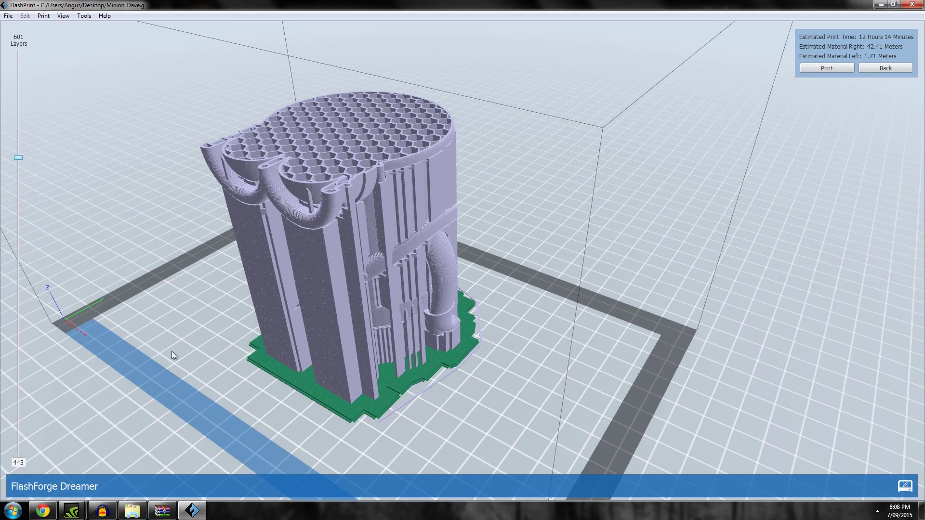
scroll(216, 187, up, 2)
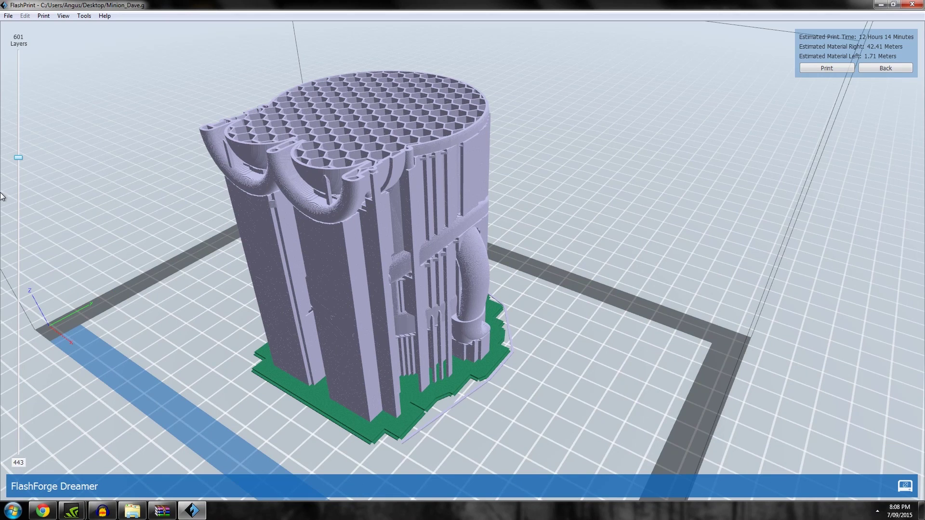
drag(22, 131, 21, 12)
Lower the preview from layer 567 to about 396 to expose the honeycomb infill.
scroll(367, 159, down, 3)
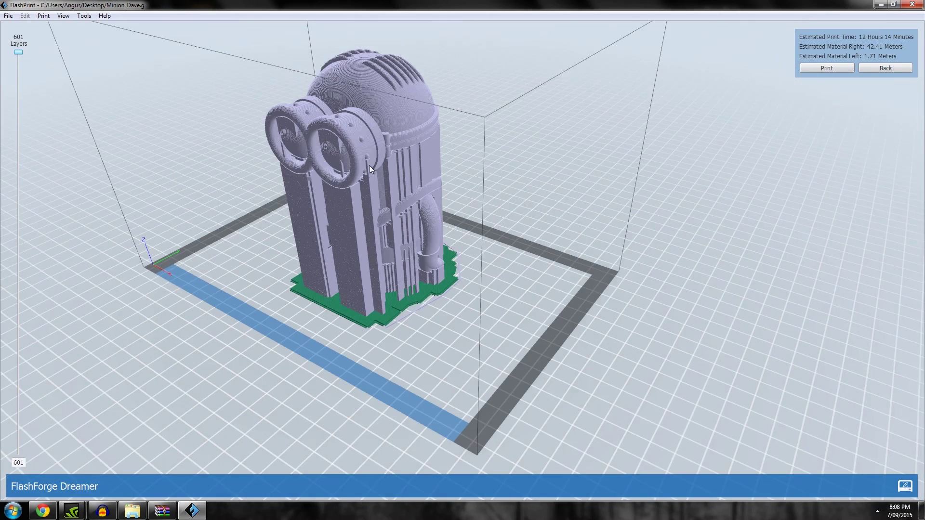
drag(369, 165, 112, 102)
scroll(370, 230, up, 3)
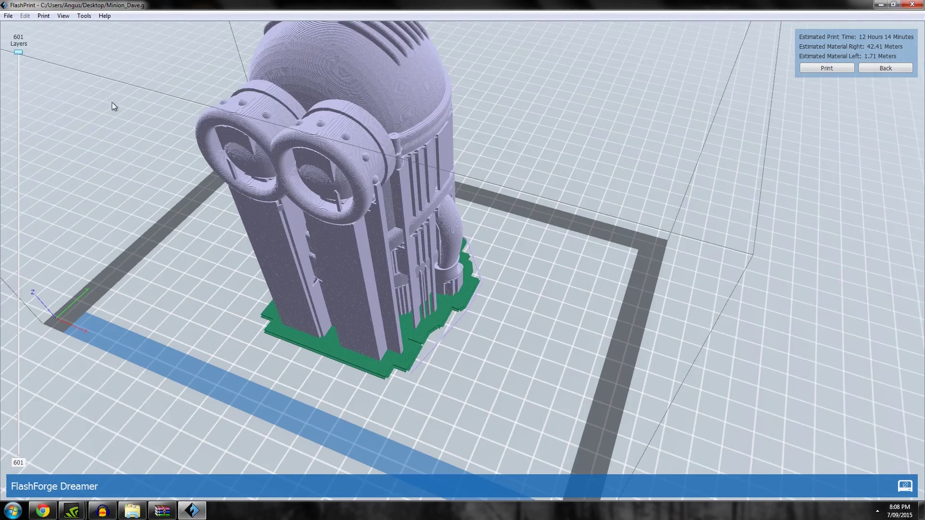
click(18, 68)
drag(22, 74, 26, 189)
scroll(336, 133, up, 3)
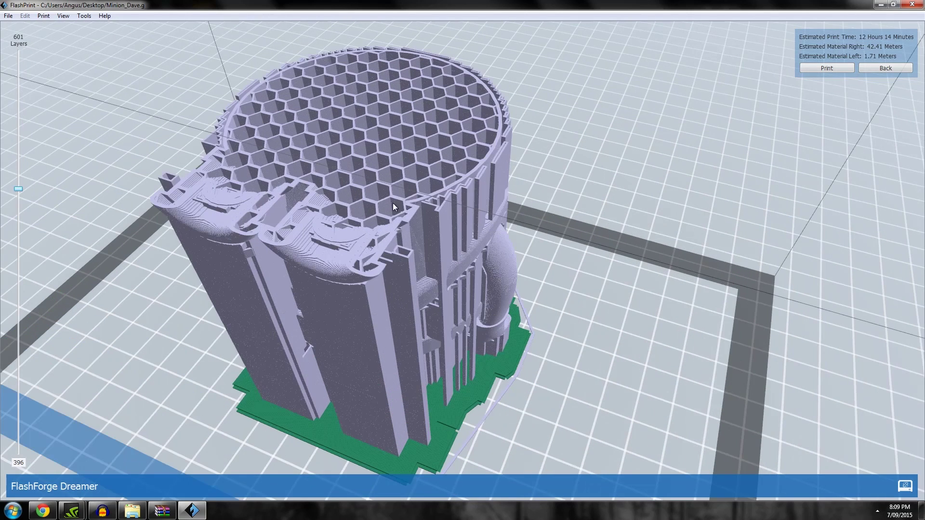
scroll(392, 241, up, 3)
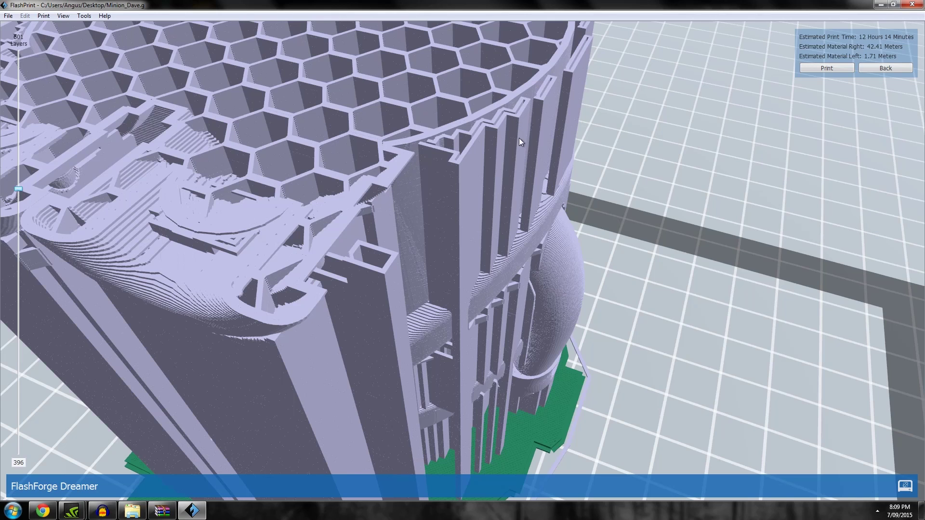
scroll(427, 206, down, 6)
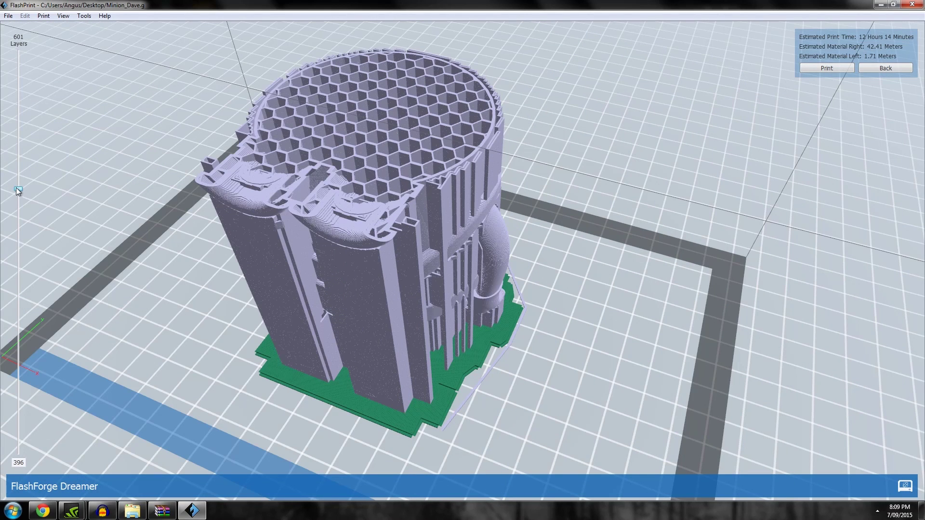
drag(20, 213, 18, 148)
Restore the complete 601-layer minion and exit the slice preview to the model editor.
drag(15, 62, 18, 52)
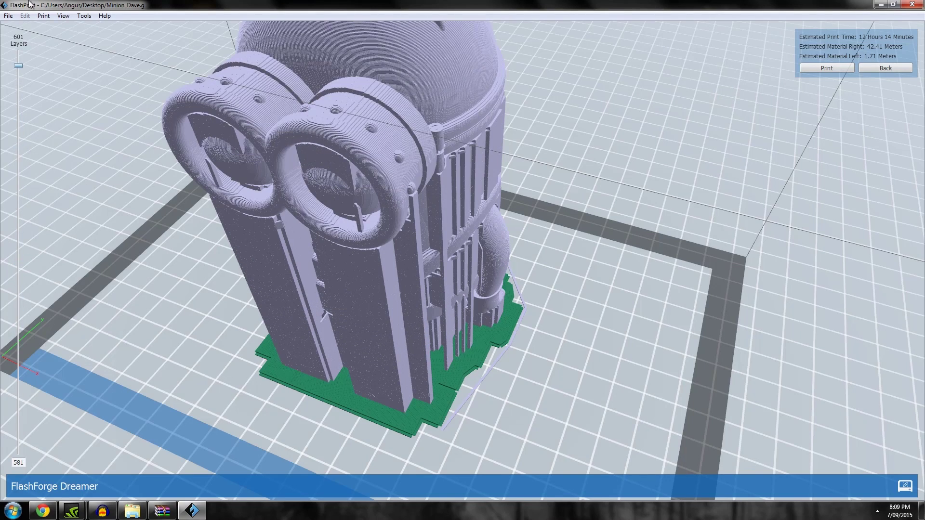
scroll(256, 135, down, 5)
scroll(267, 146, up, 3)
scroll(275, 180, up, 4)
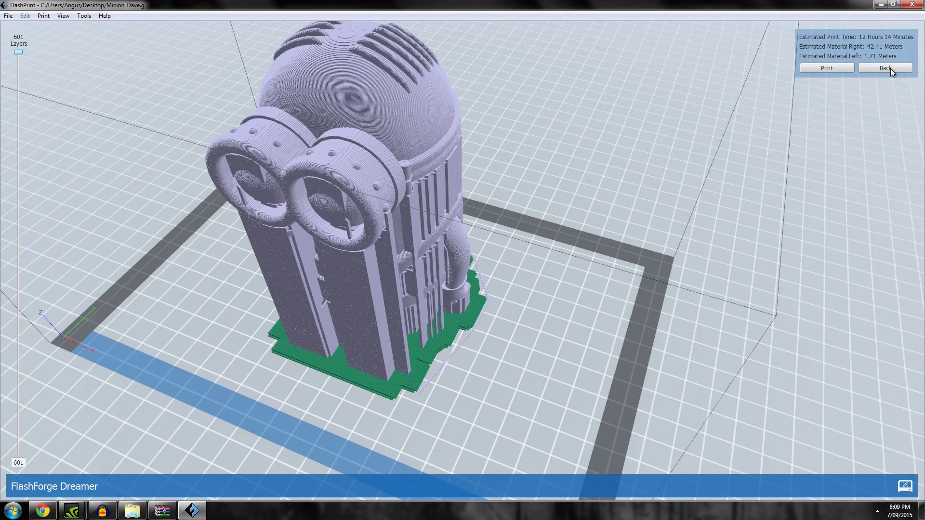
click(891, 68)
Enable Wall in Print settings, accept the raft prompt, cancel saving, and open the Raft dropdown.
click(491, 57)
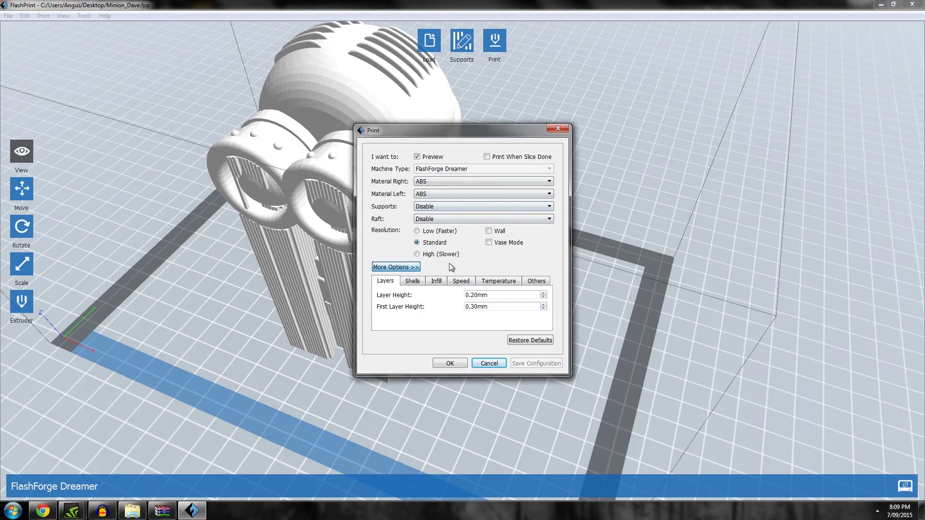
click(499, 230)
click(449, 364)
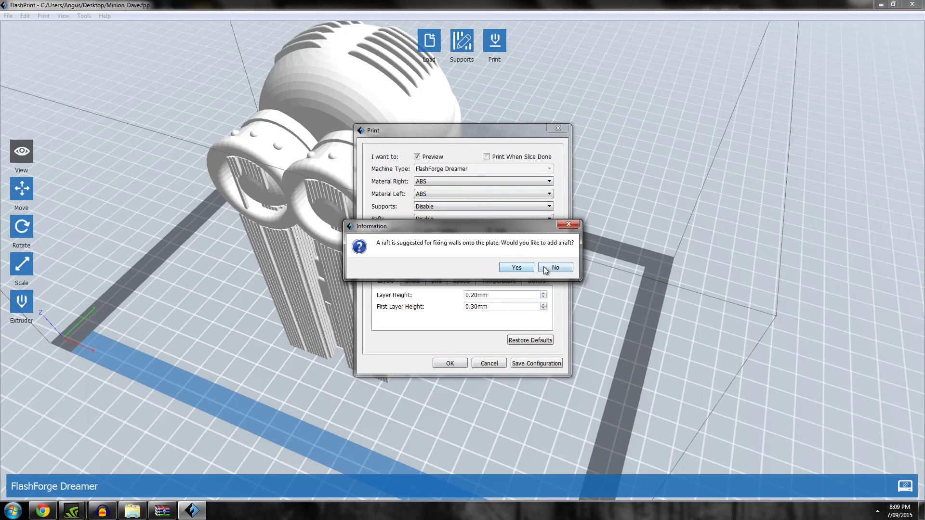
click(514, 267)
click(738, 382)
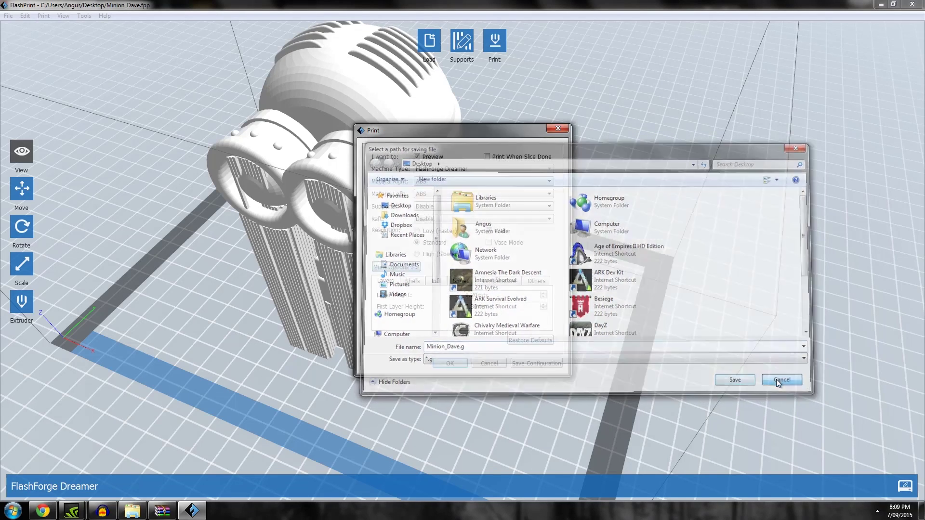
click(421, 219)
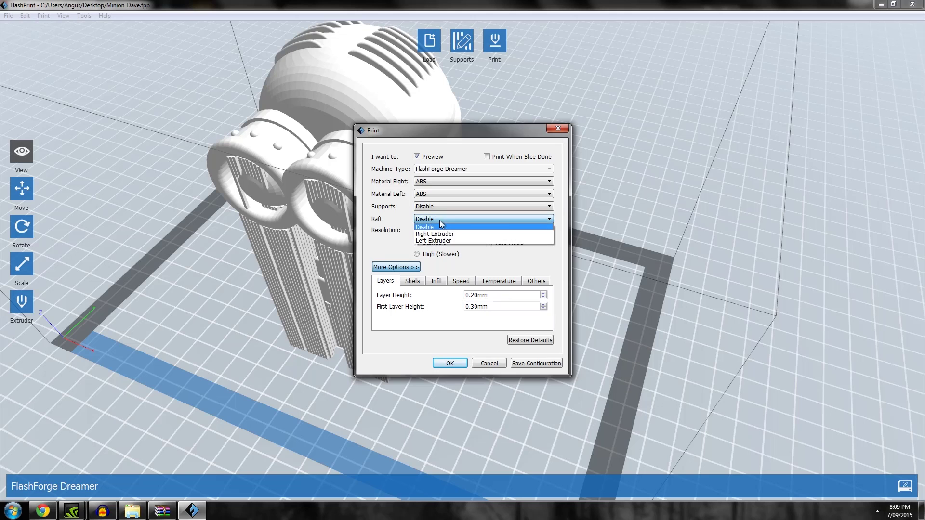